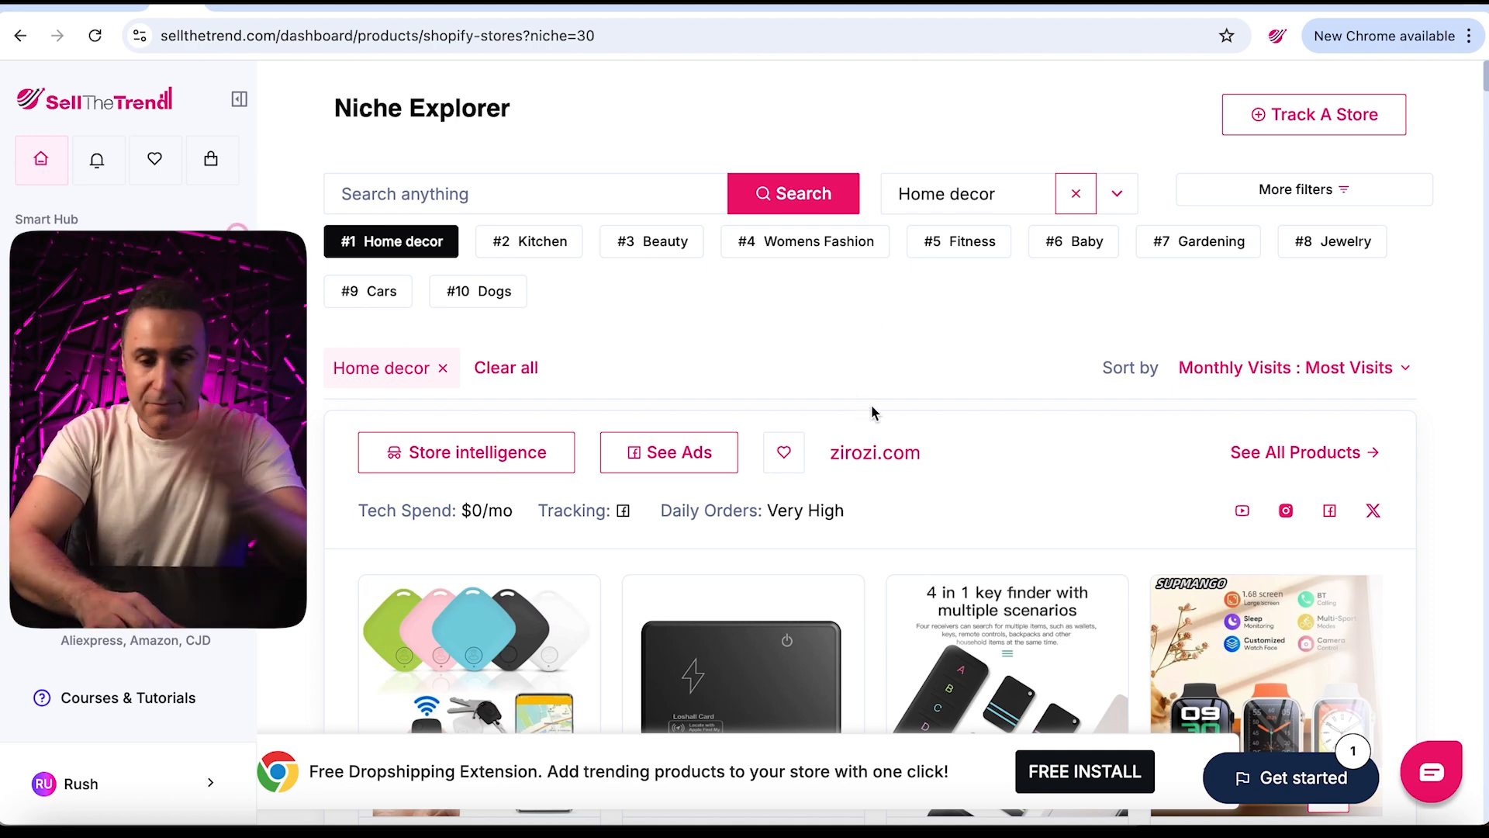
Open the zirozi.com store from the Home decor niche results and look through its homepage products and prices.
scroll(872, 411, "down", 1)
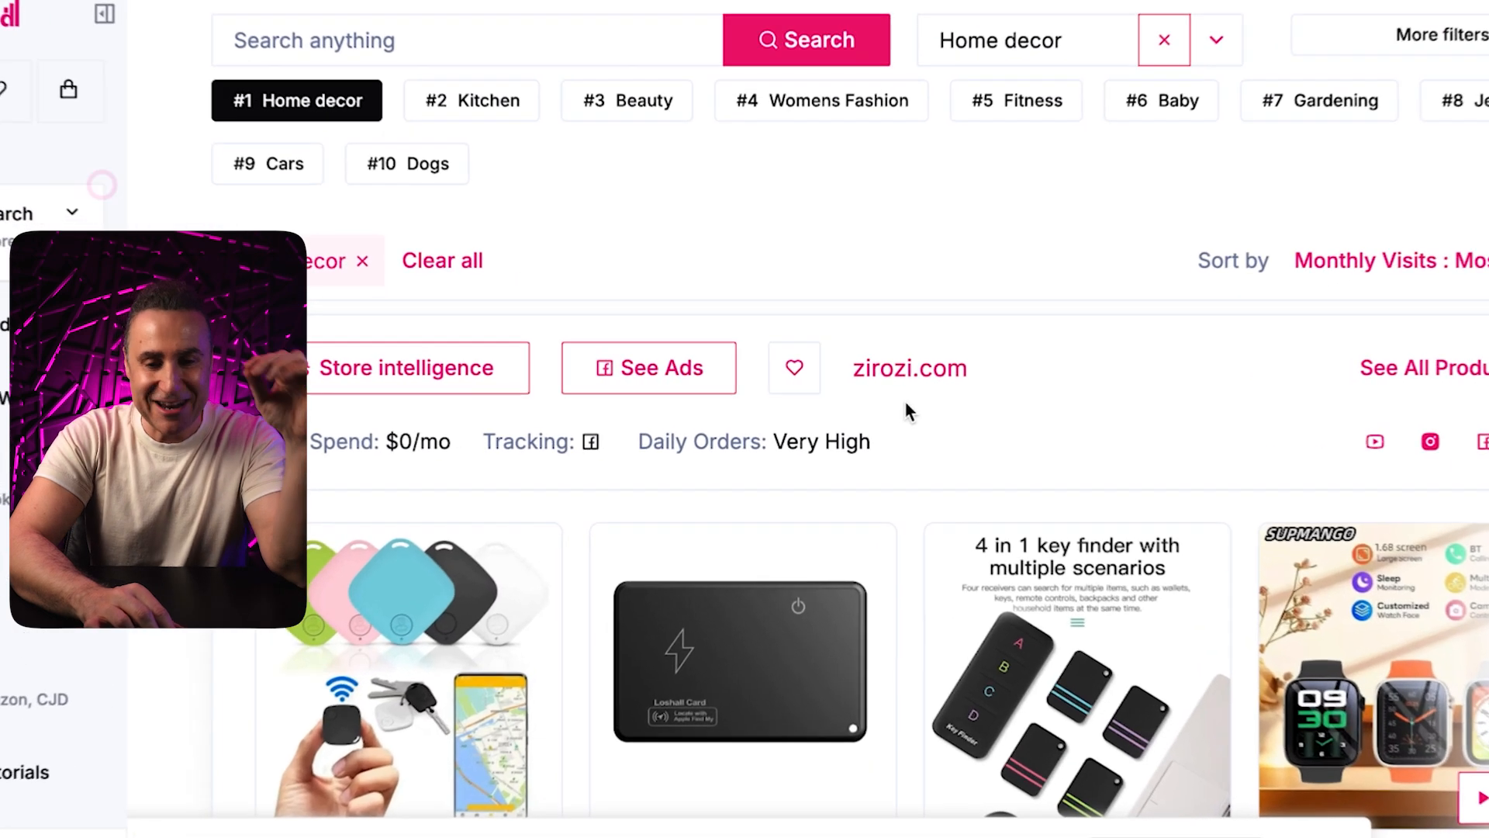
scroll(910, 403, "down", 1)
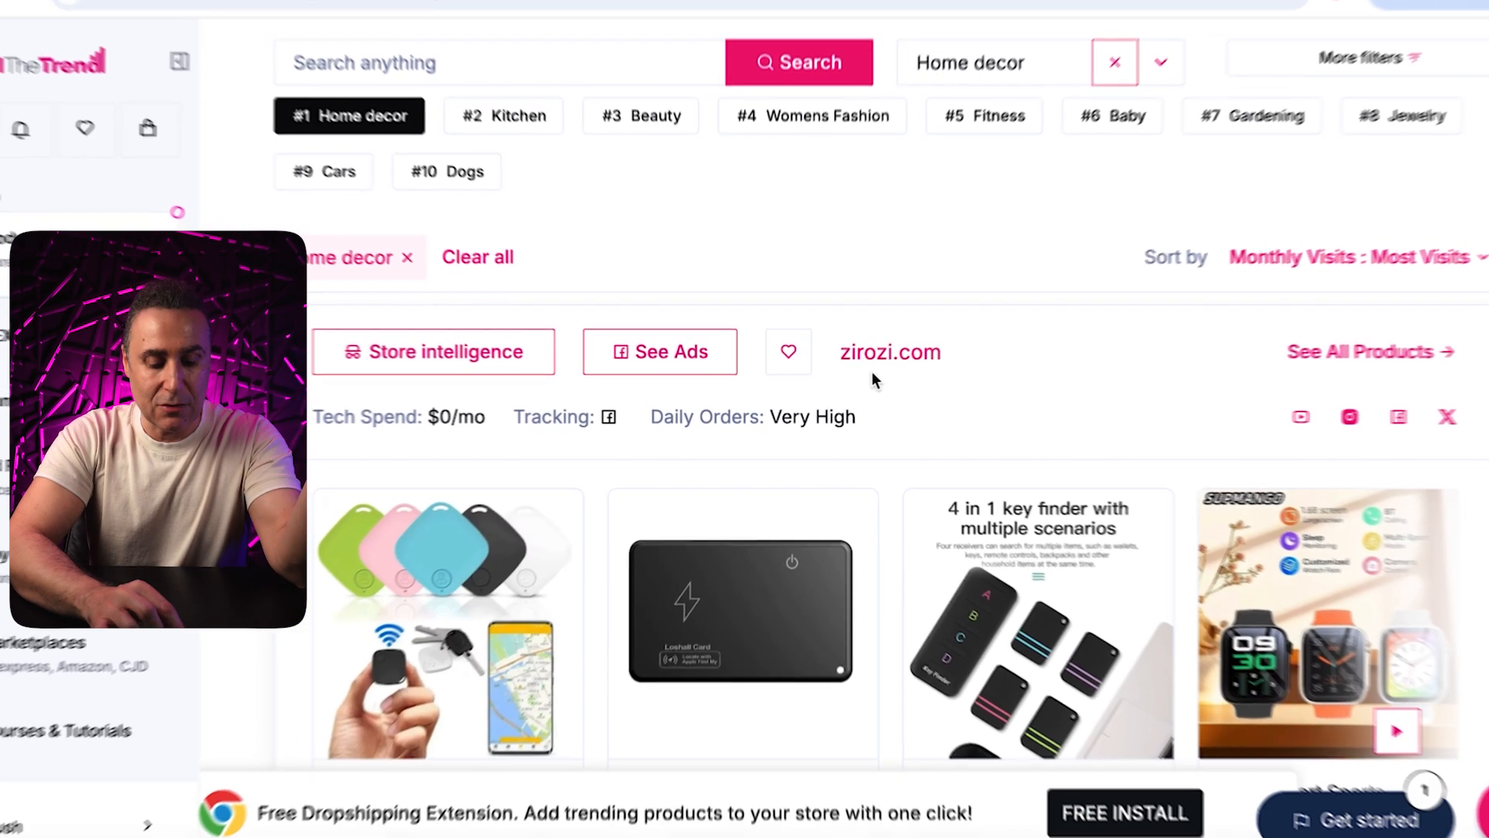
left_click(892, 346)
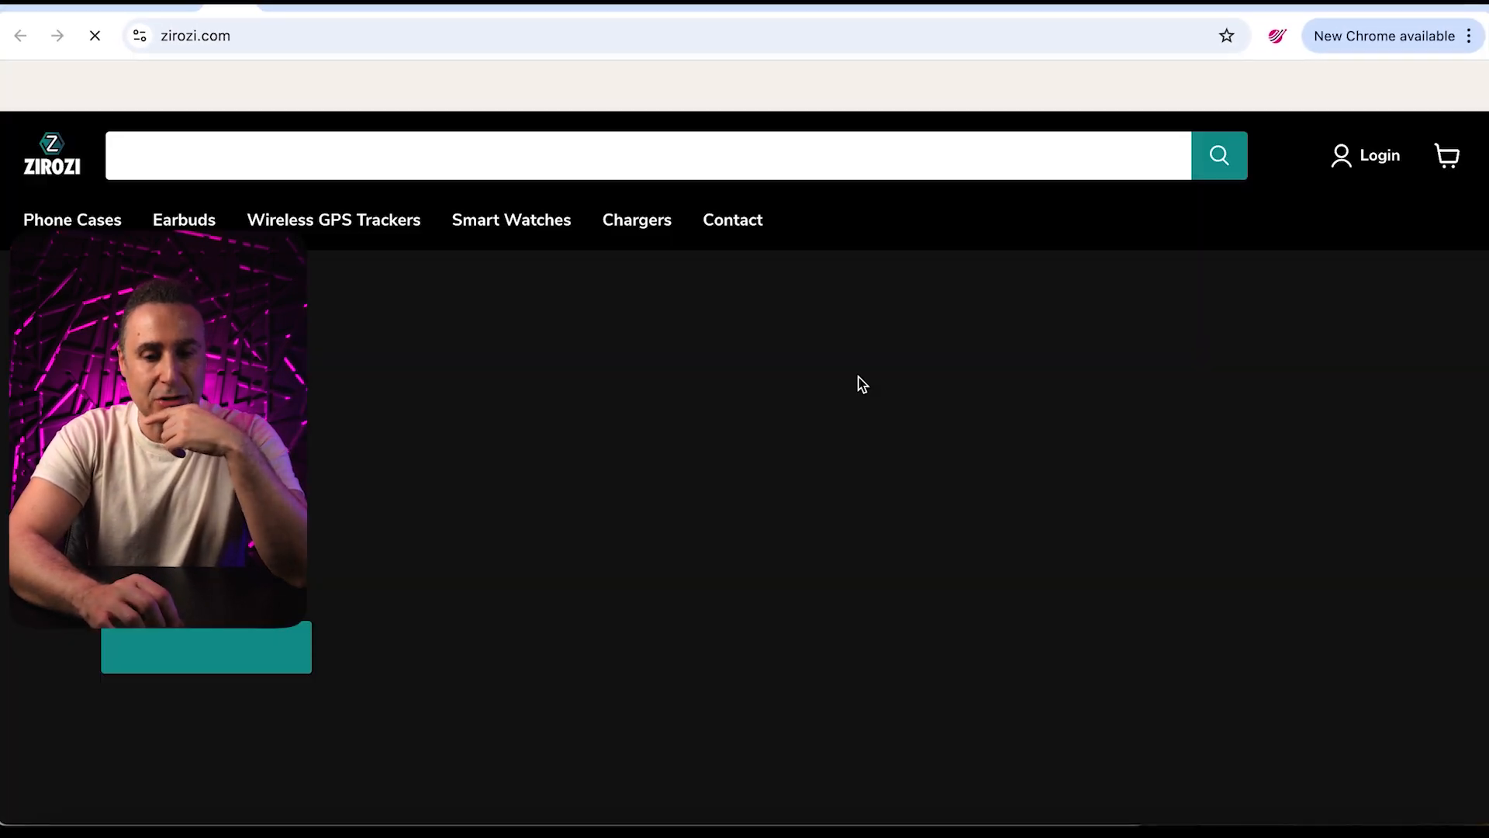
scroll(881, 256, "down", 5)
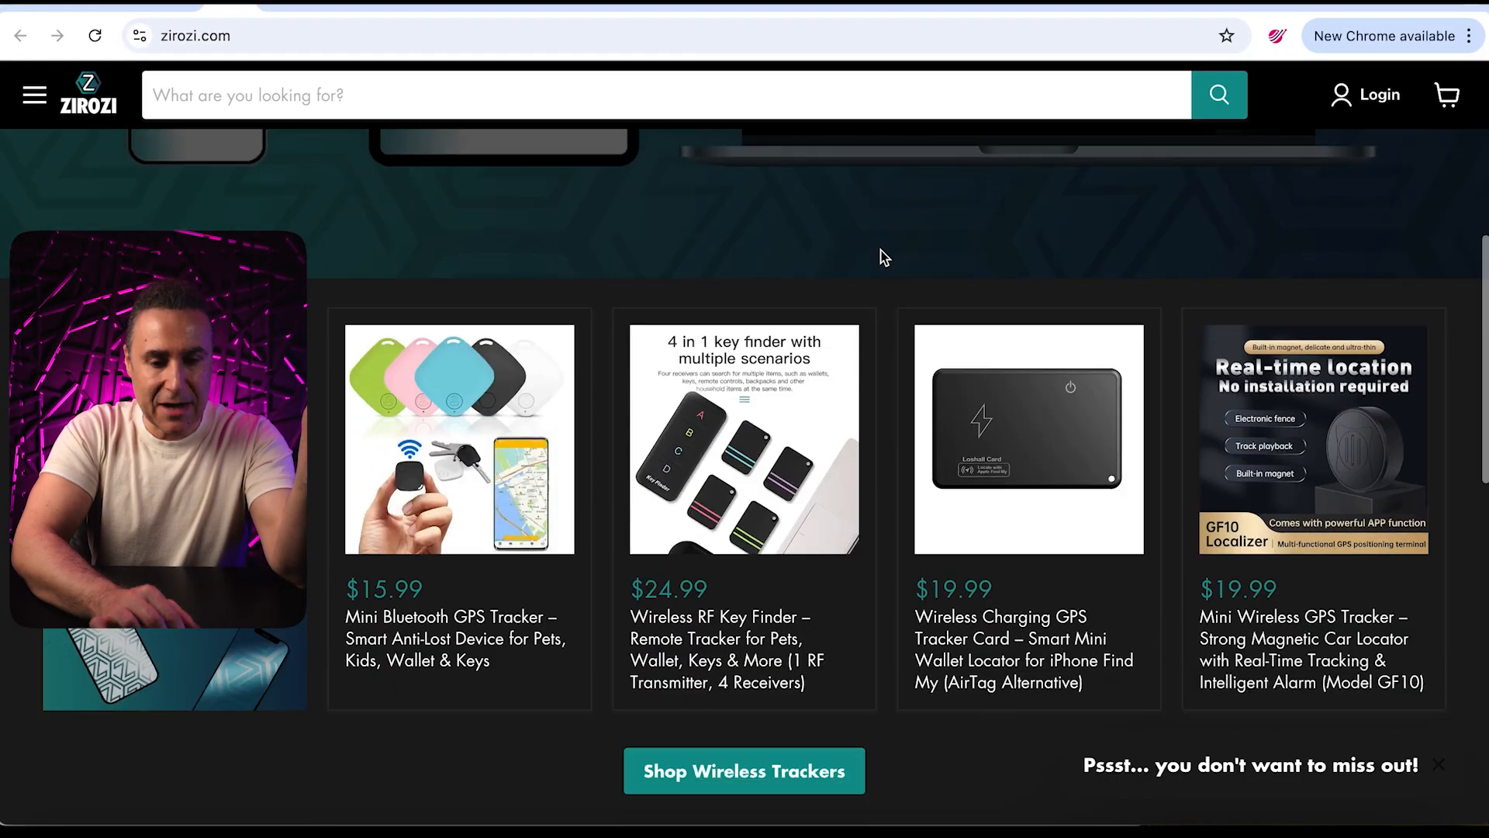
scroll(883, 256, "down", 5)
scroll(883, 256, "down", 3)
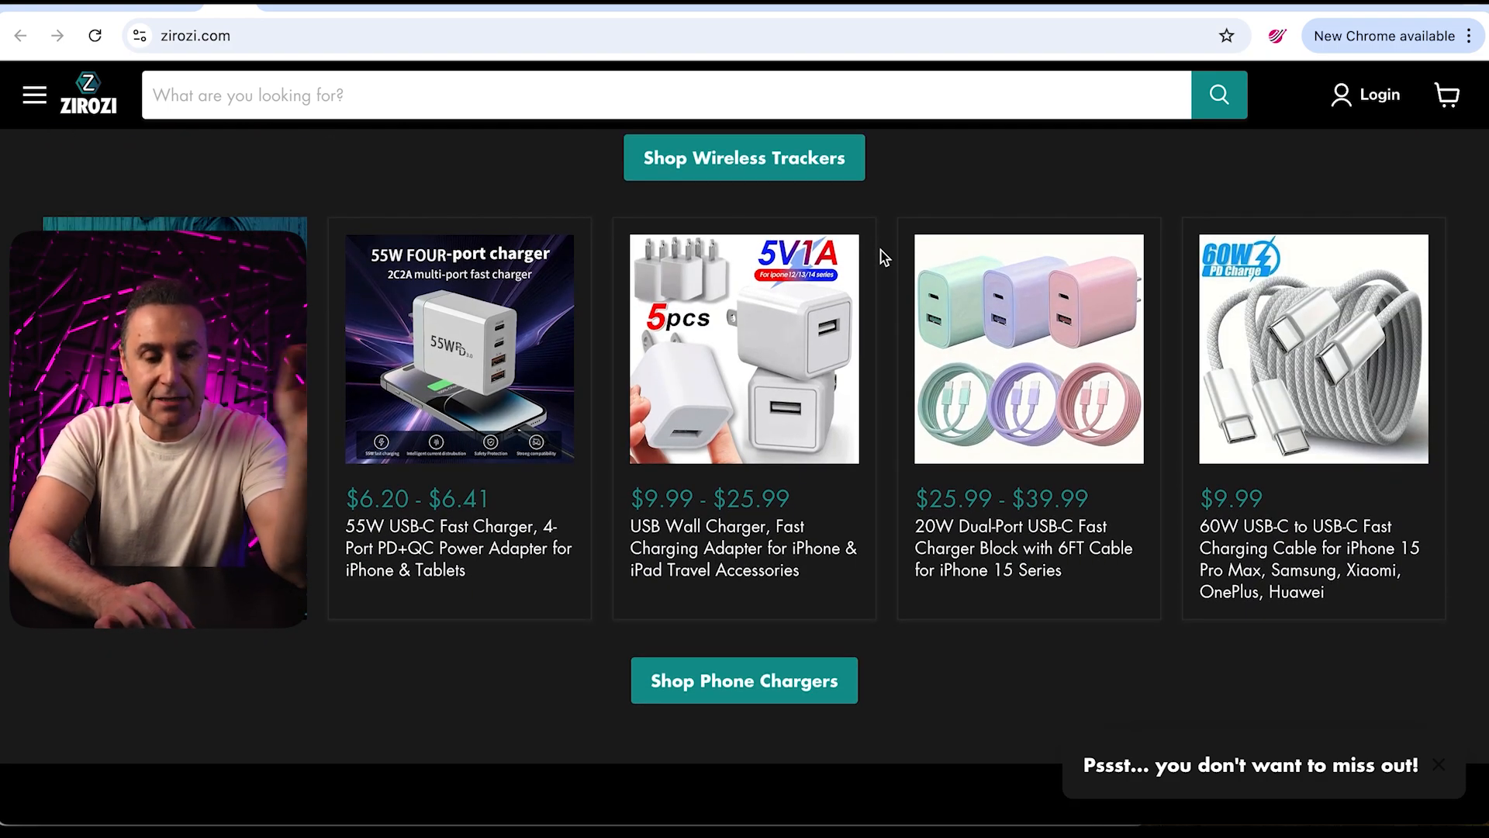
scroll(885, 256, "up", 15)
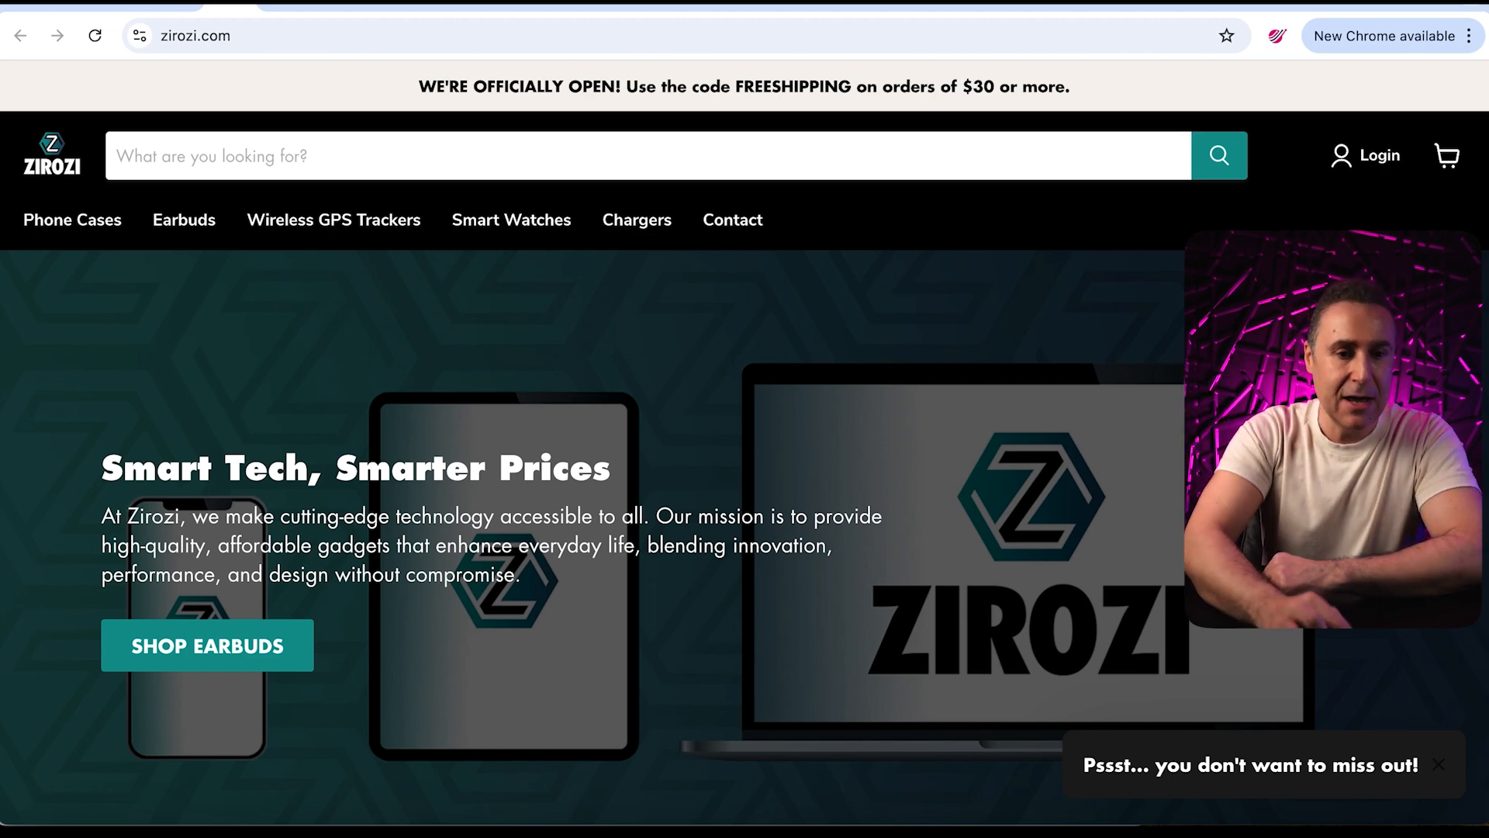
Return to the Niche Explorer and review the store intelligence report for zirozi.com, including monthly orders and best-selling products.
left_click(174, 8)
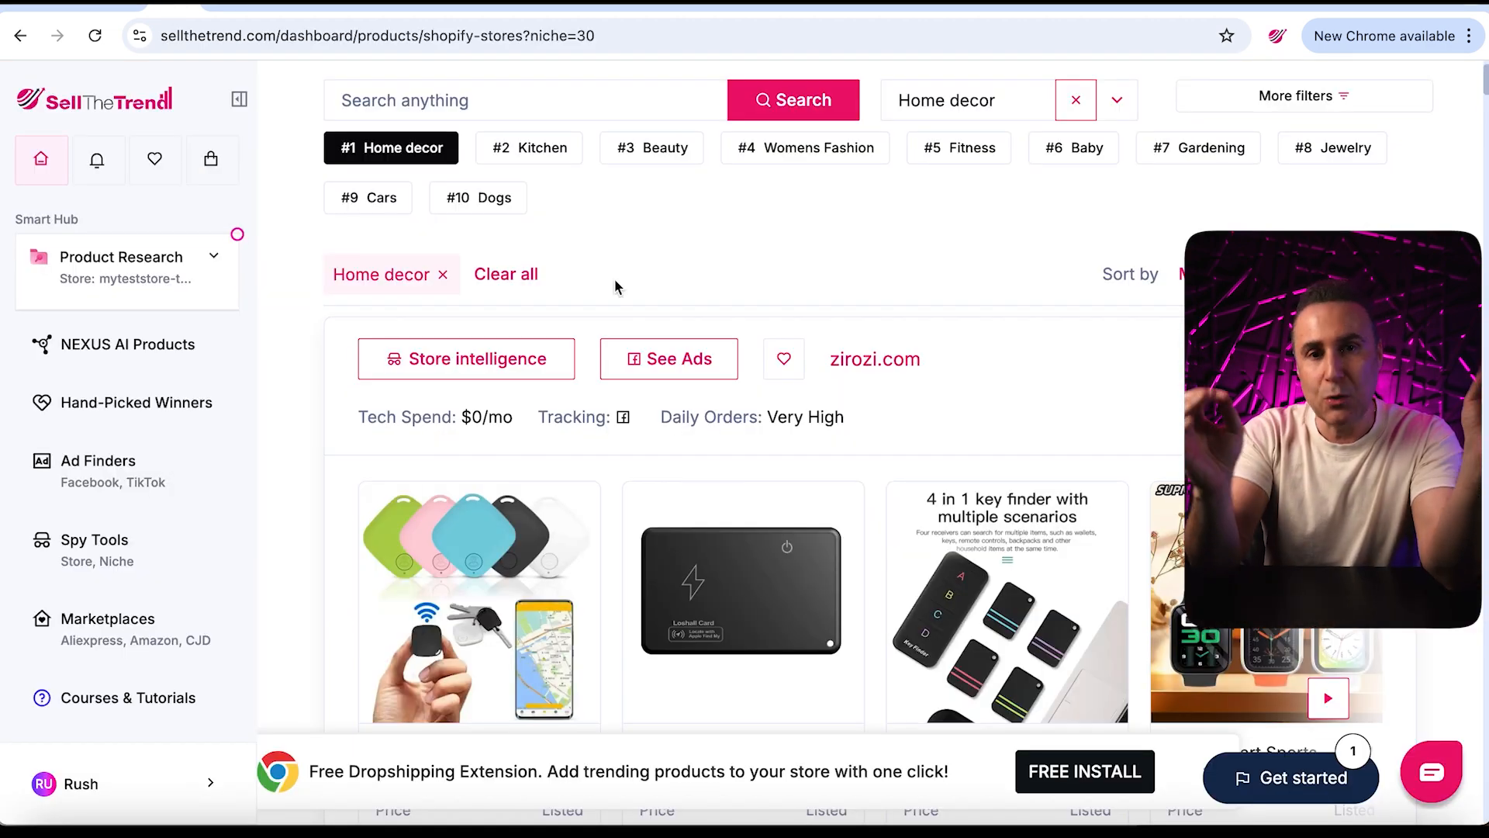
left_click(474, 359)
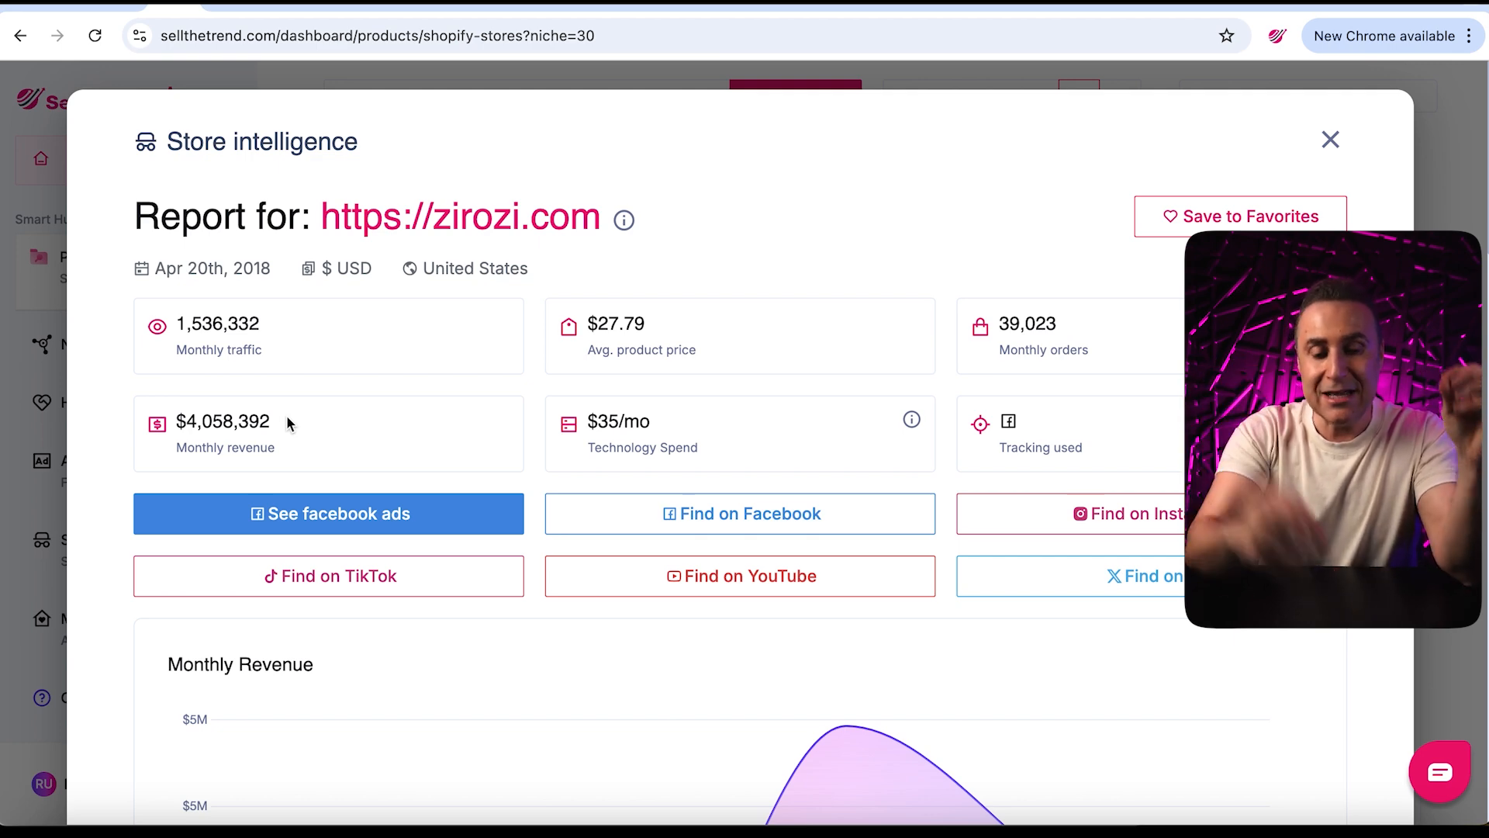
scroll(287, 422, "down", 10)
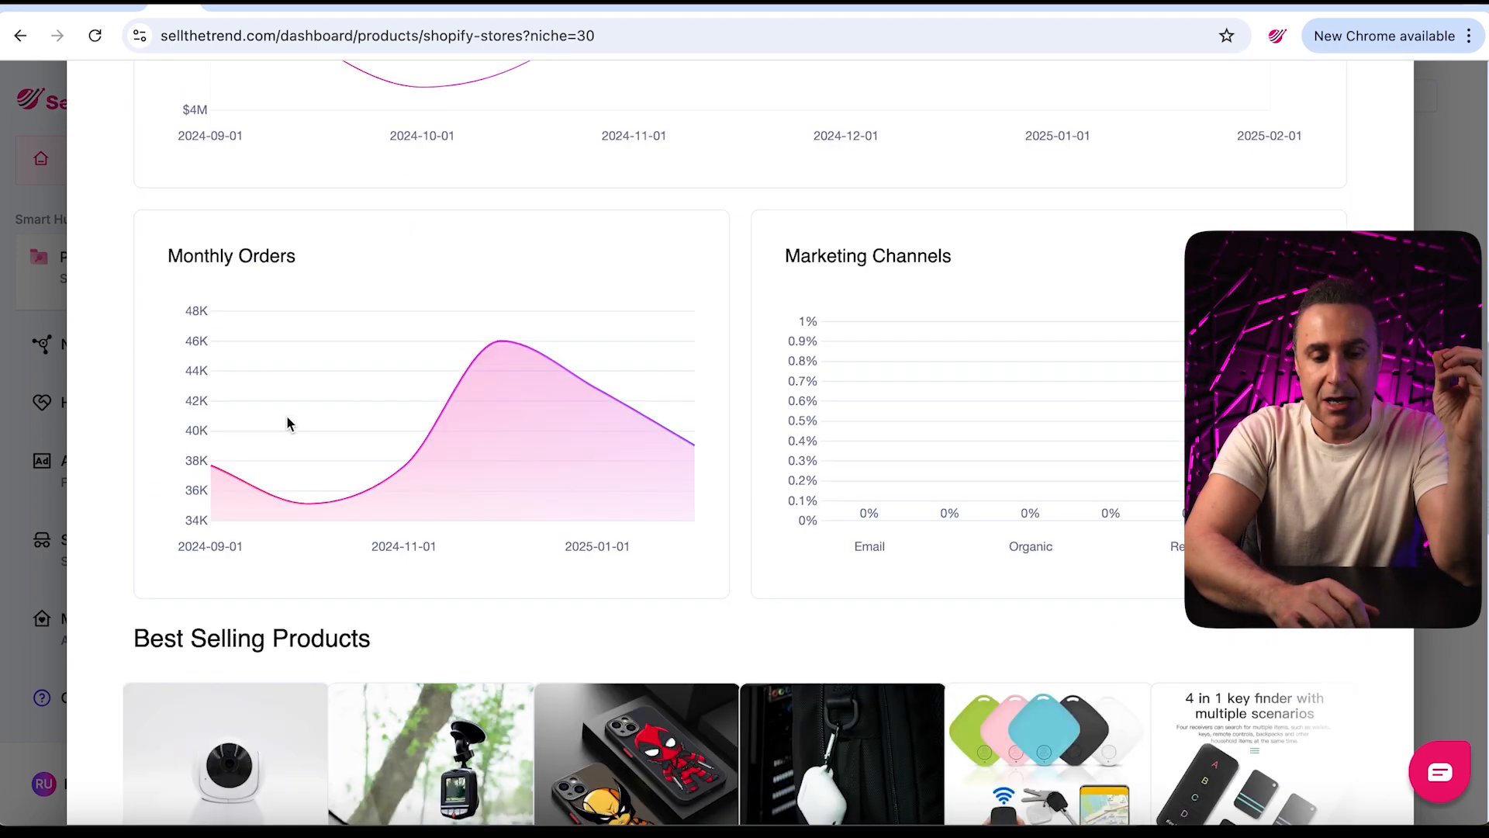
scroll(287, 423, "down", 5)
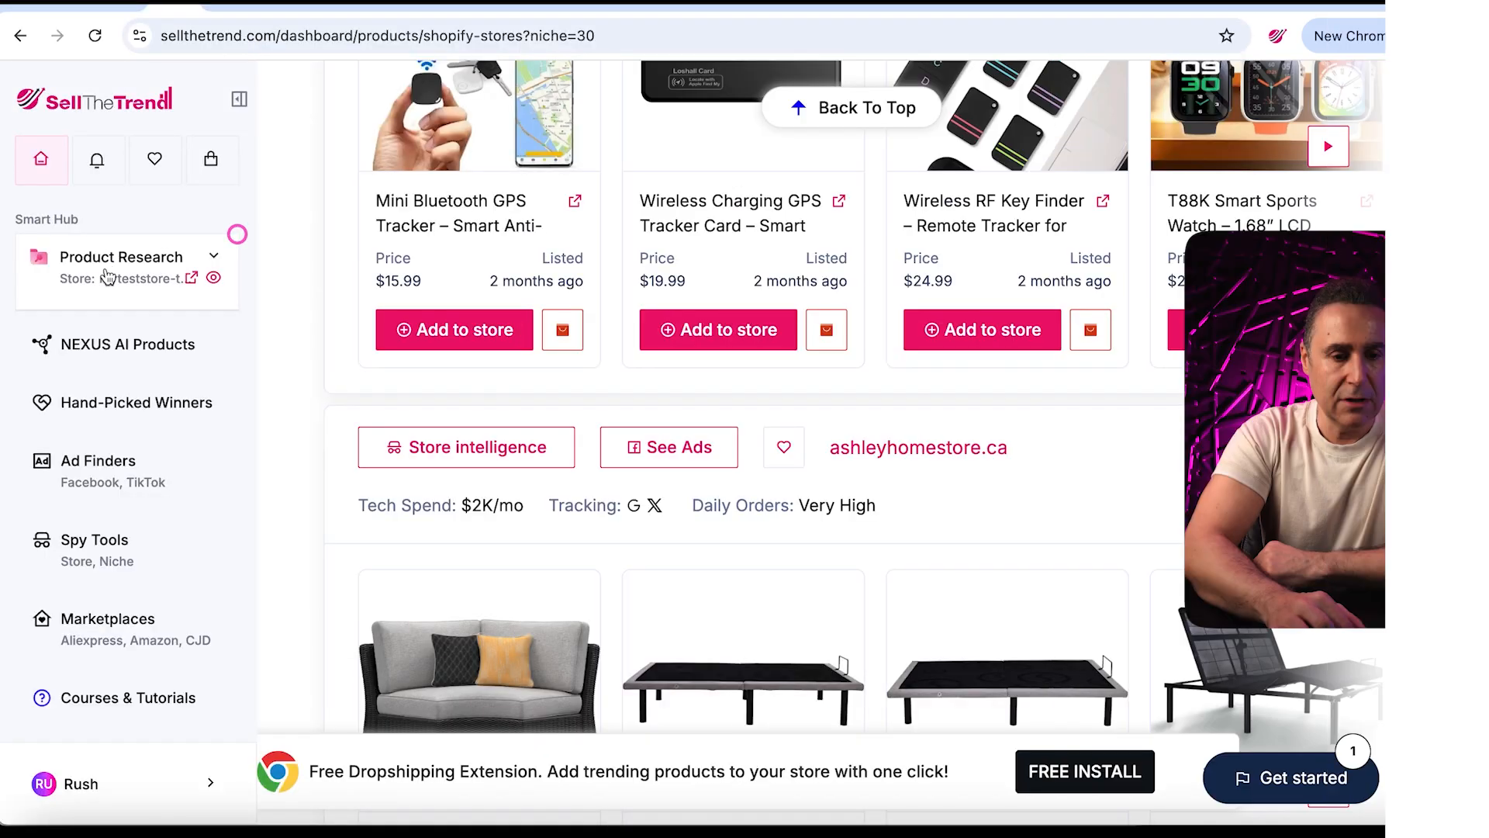
Start creating a new SellShop store and choose Electronics & Gadgets as its niche.
left_click(237, 233)
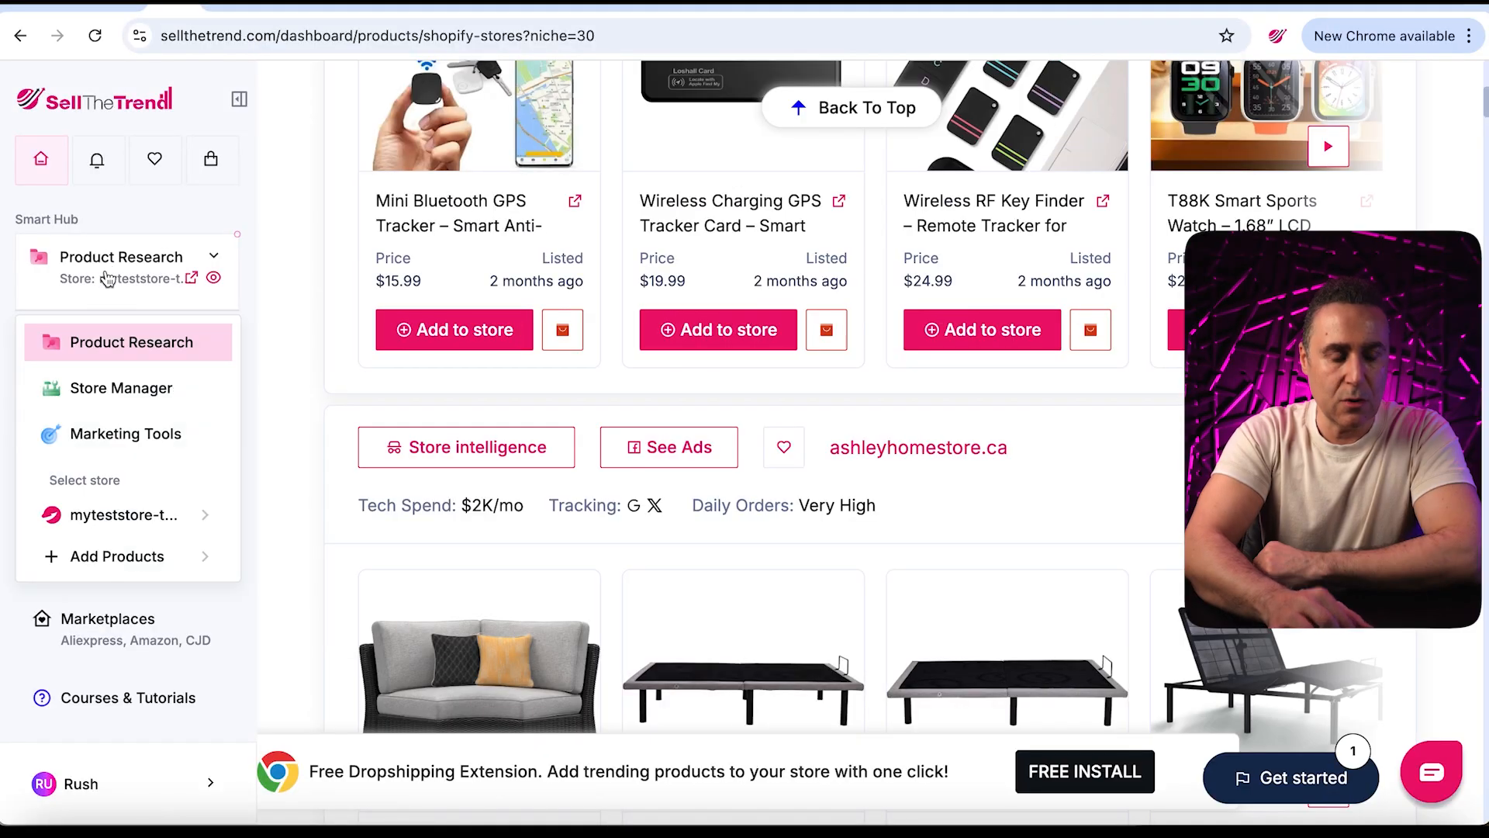
left_click(115, 515)
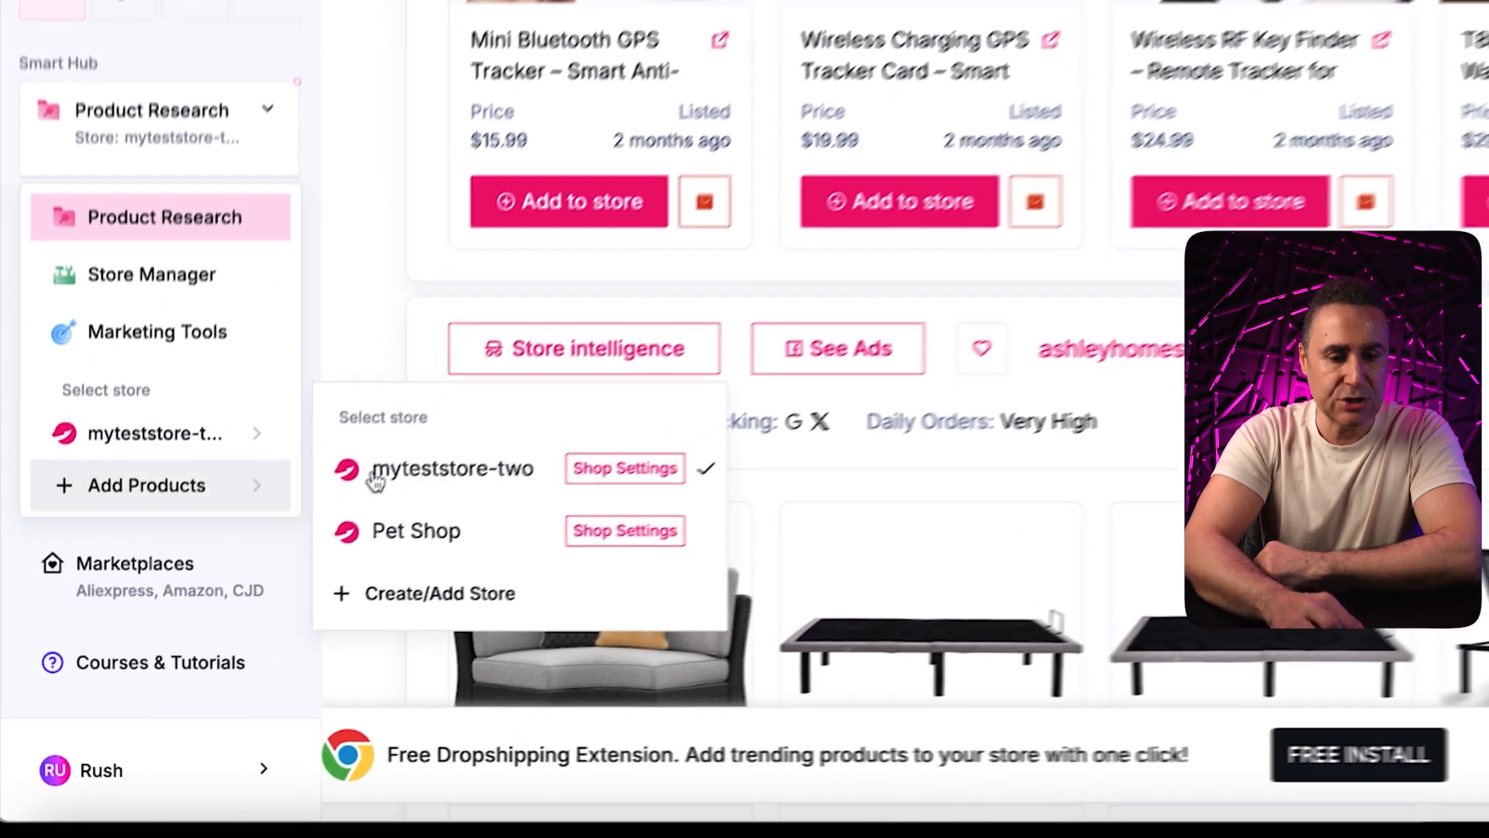
left_click(449, 584)
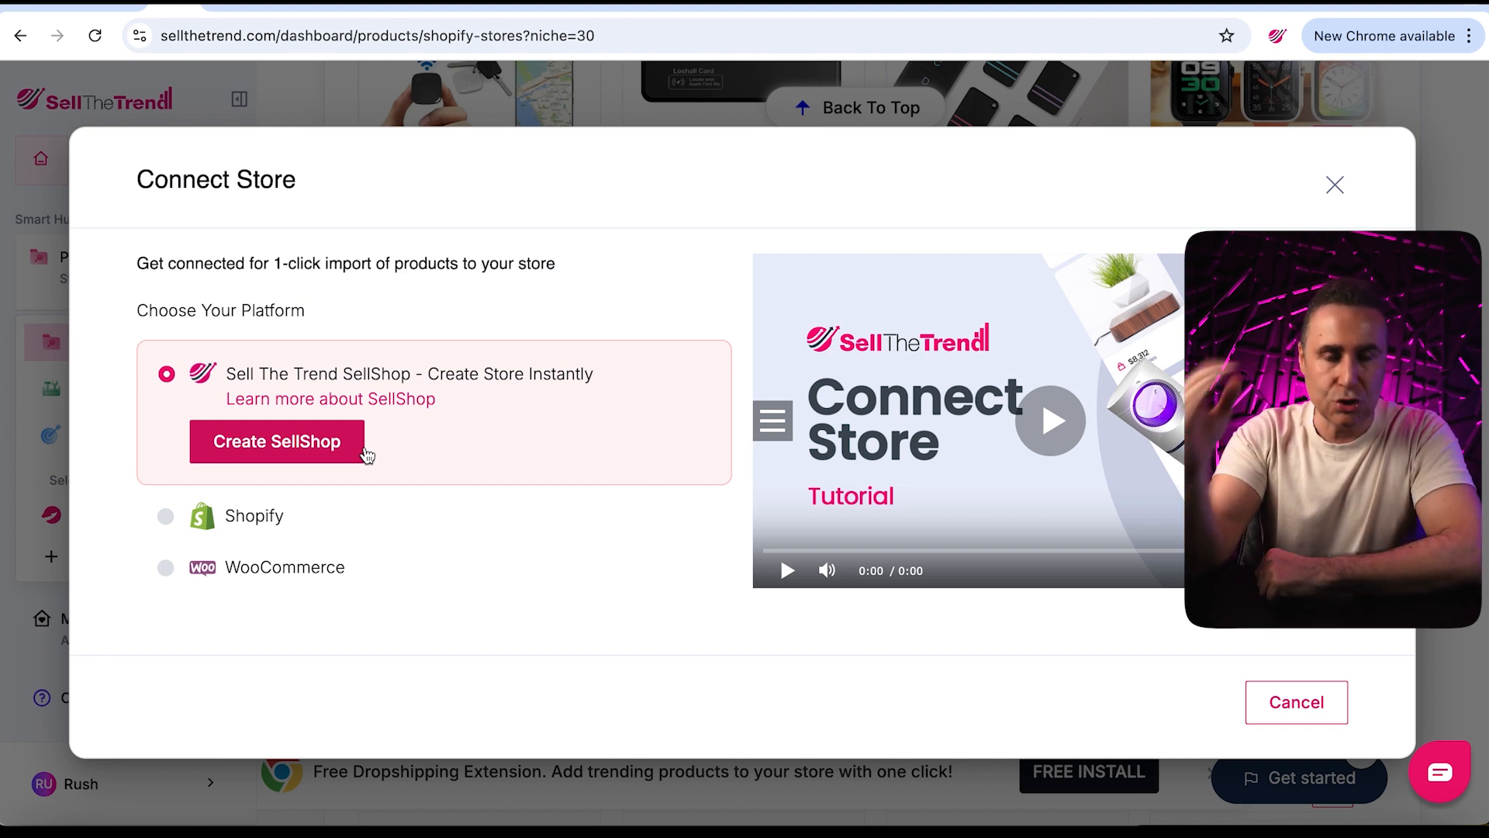
left_click(363, 455)
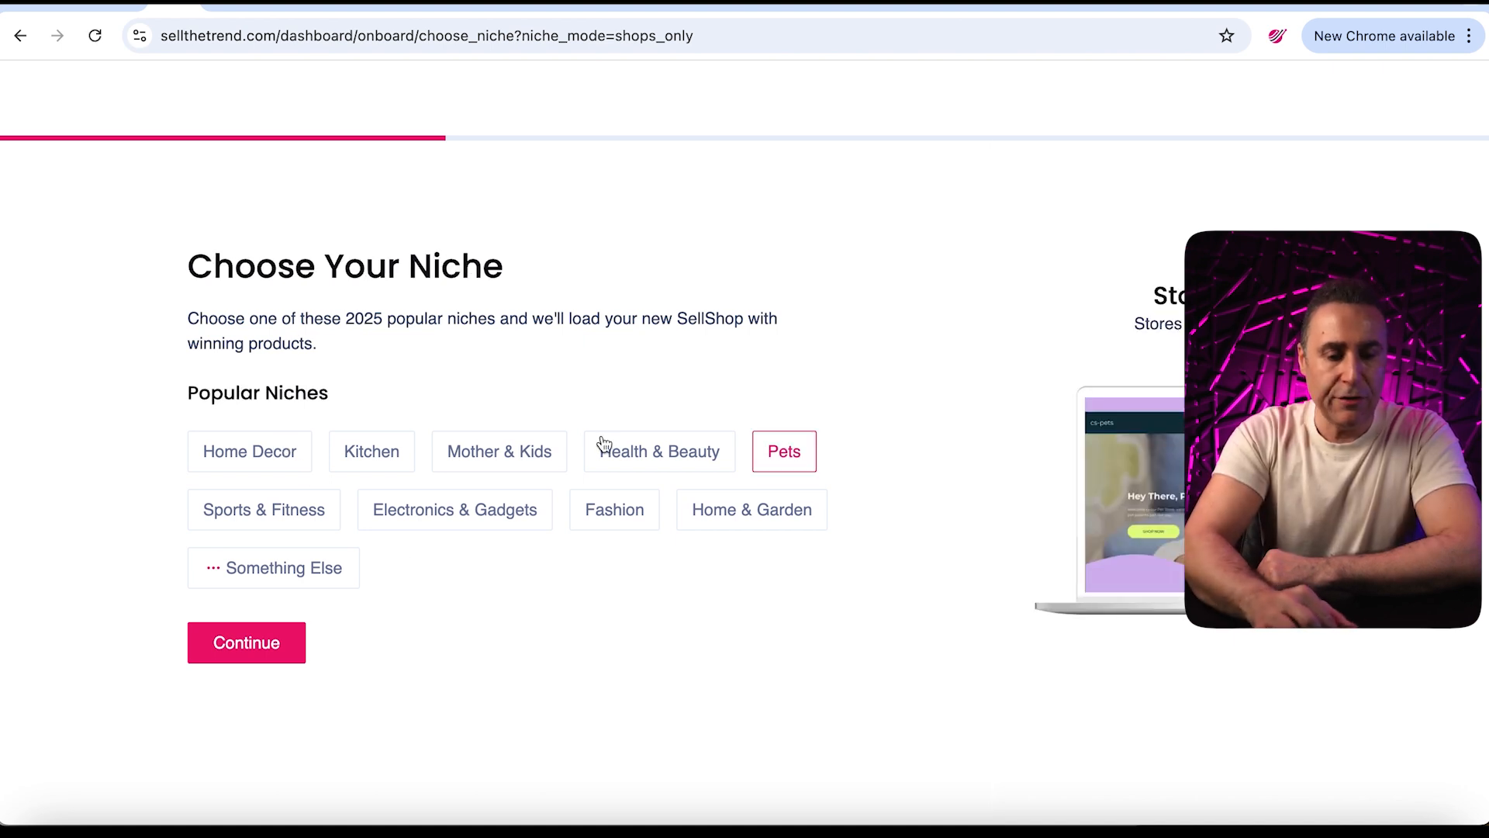
left_click(533, 522)
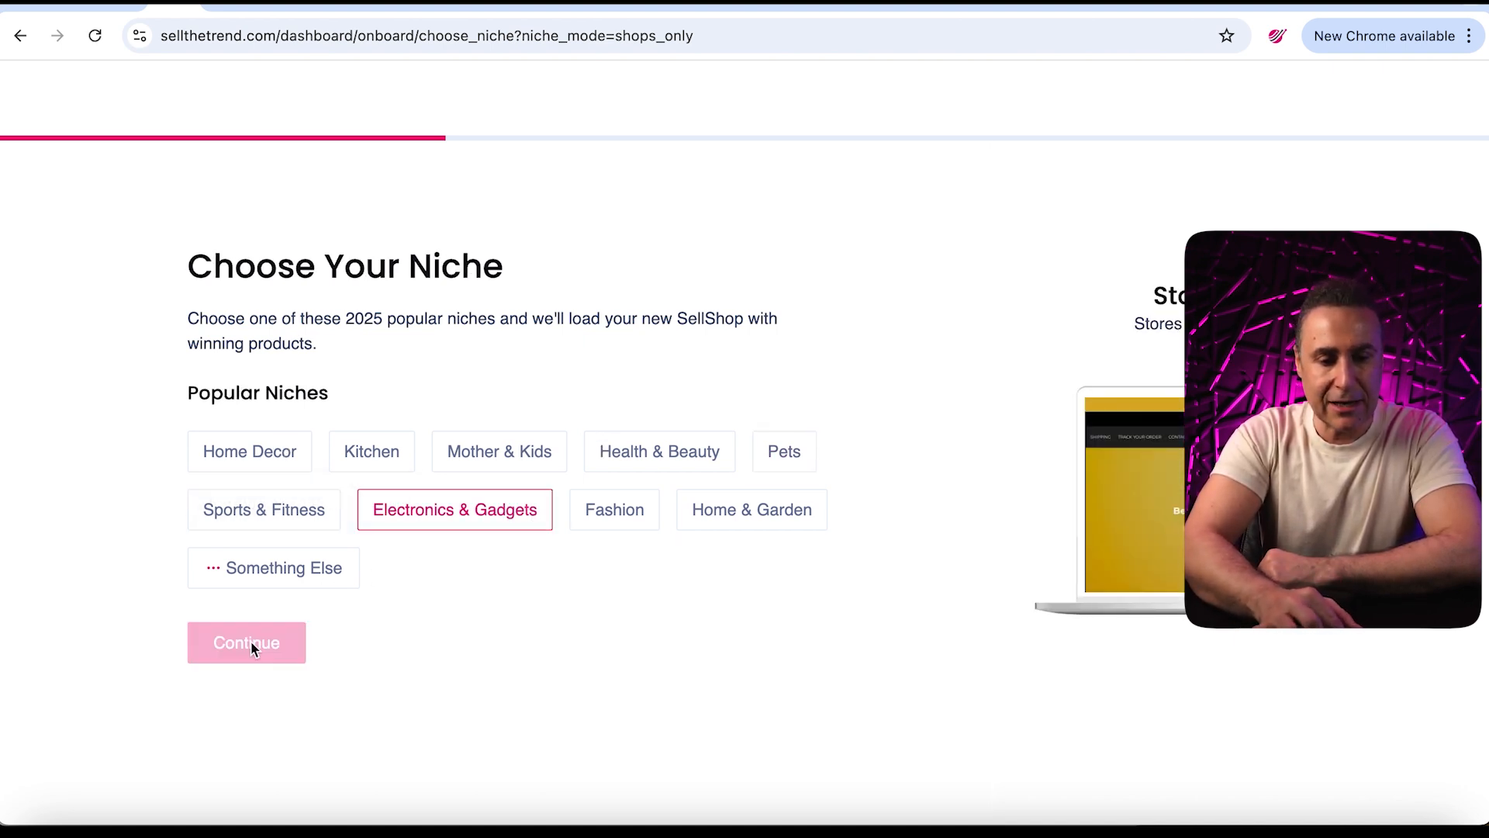
Name the new store mozi and complete the store creation to reach the dashboard.
left_click(264, 396)
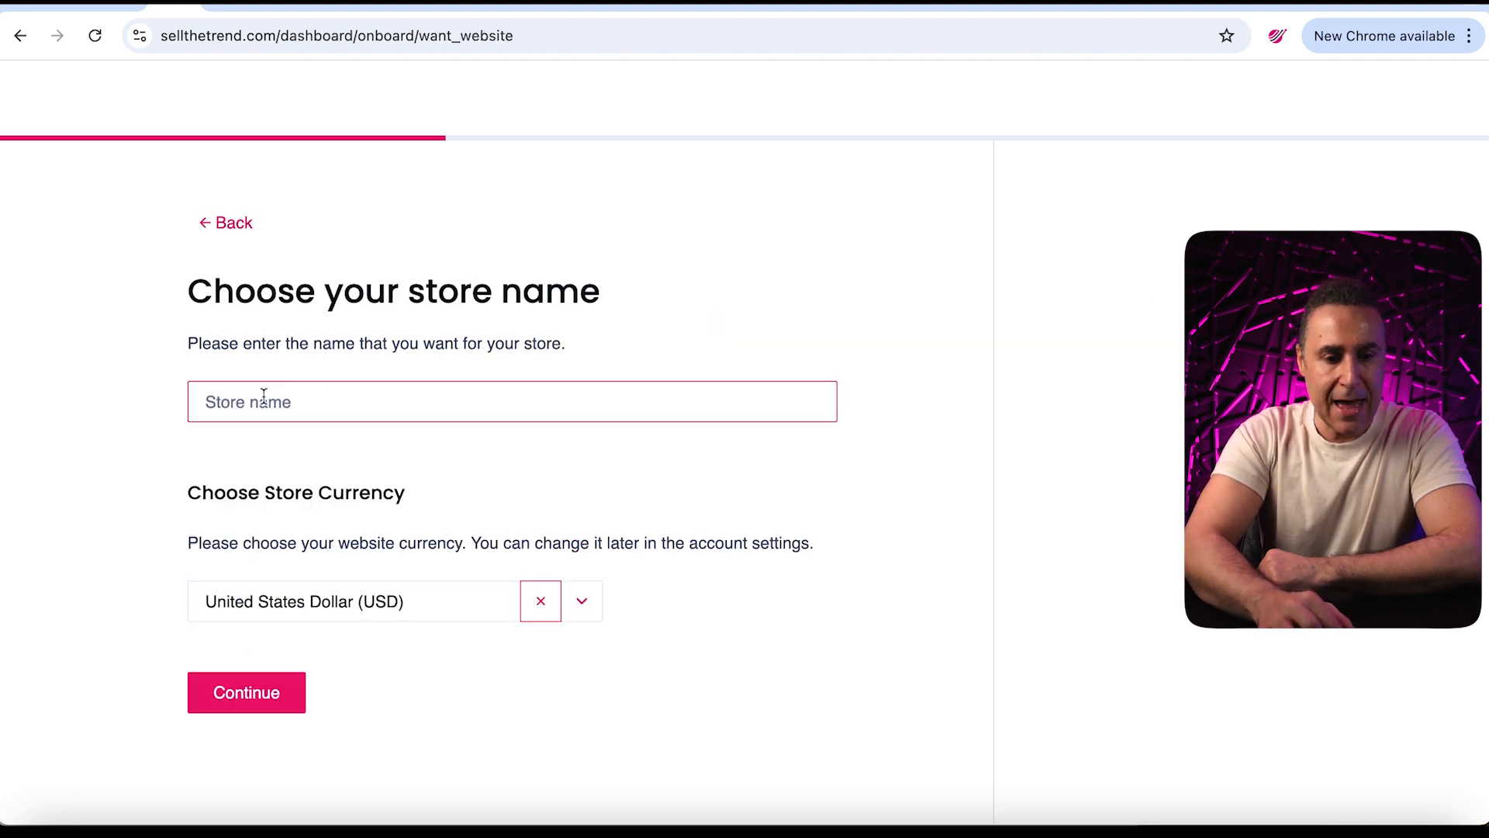
type("mozi")
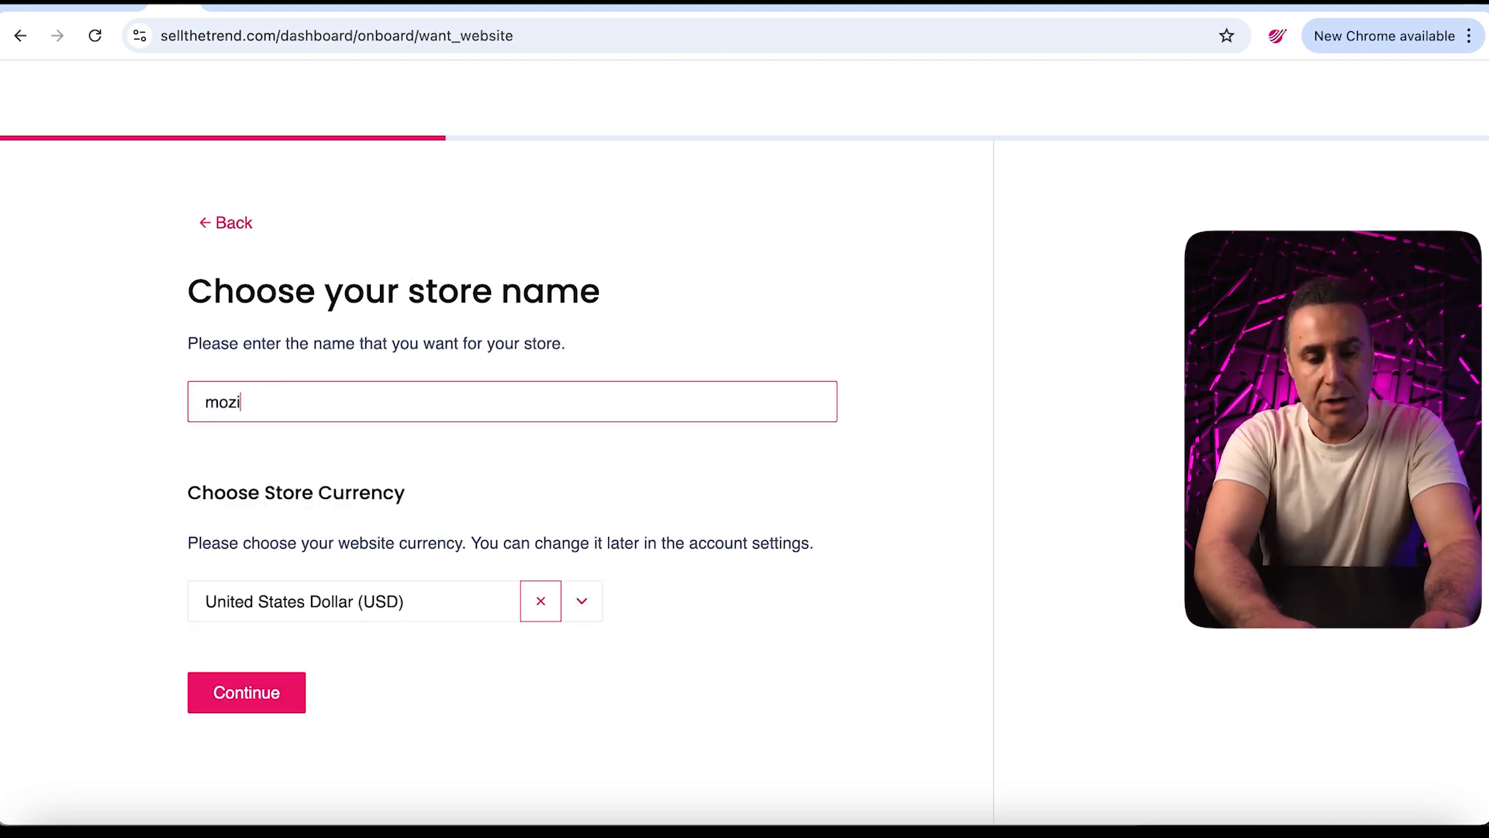
type("i")
key("BackSpace")
left_click(263, 708)
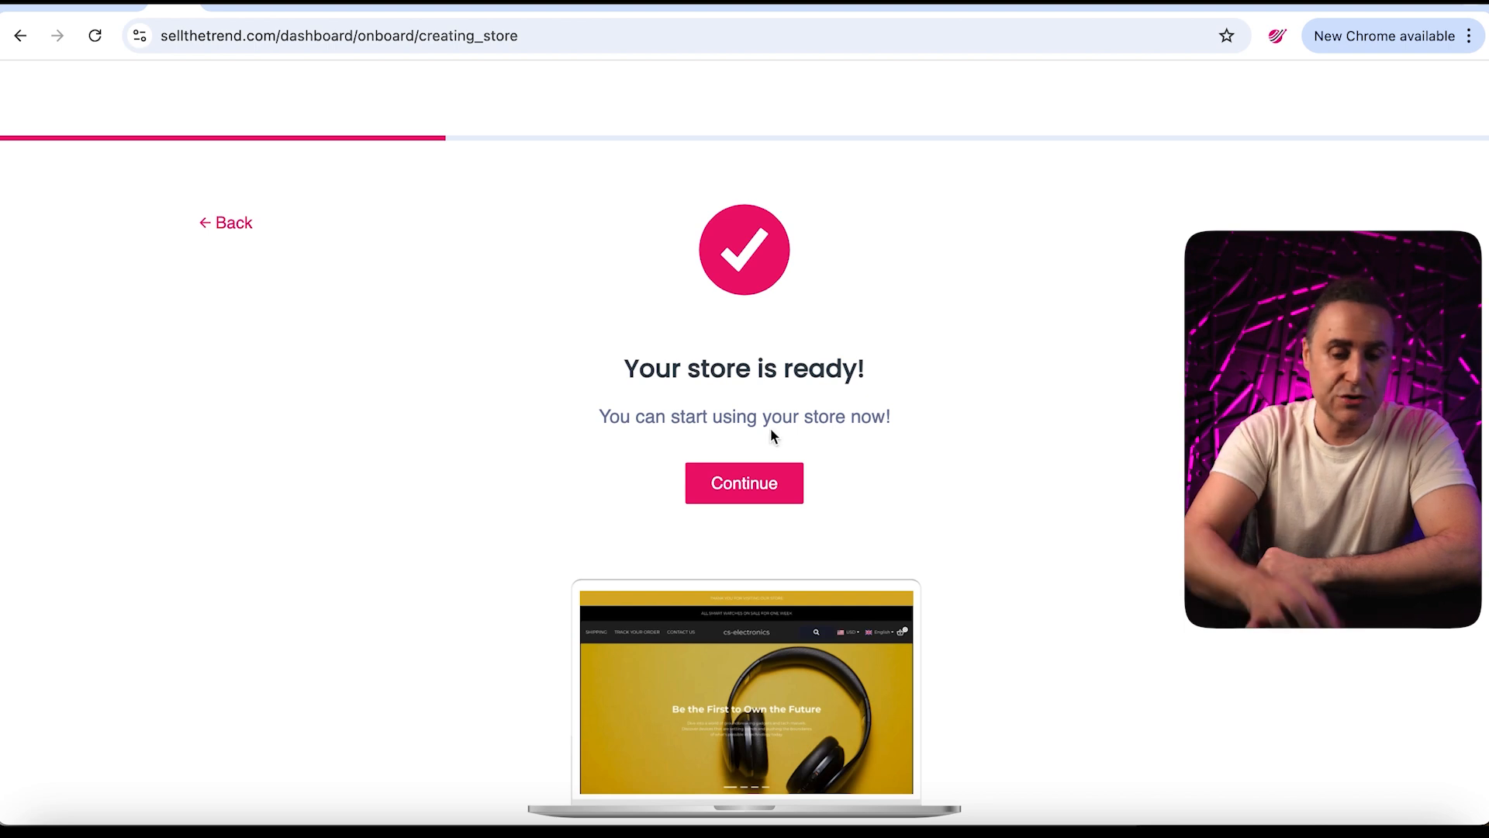
left_click(745, 484)
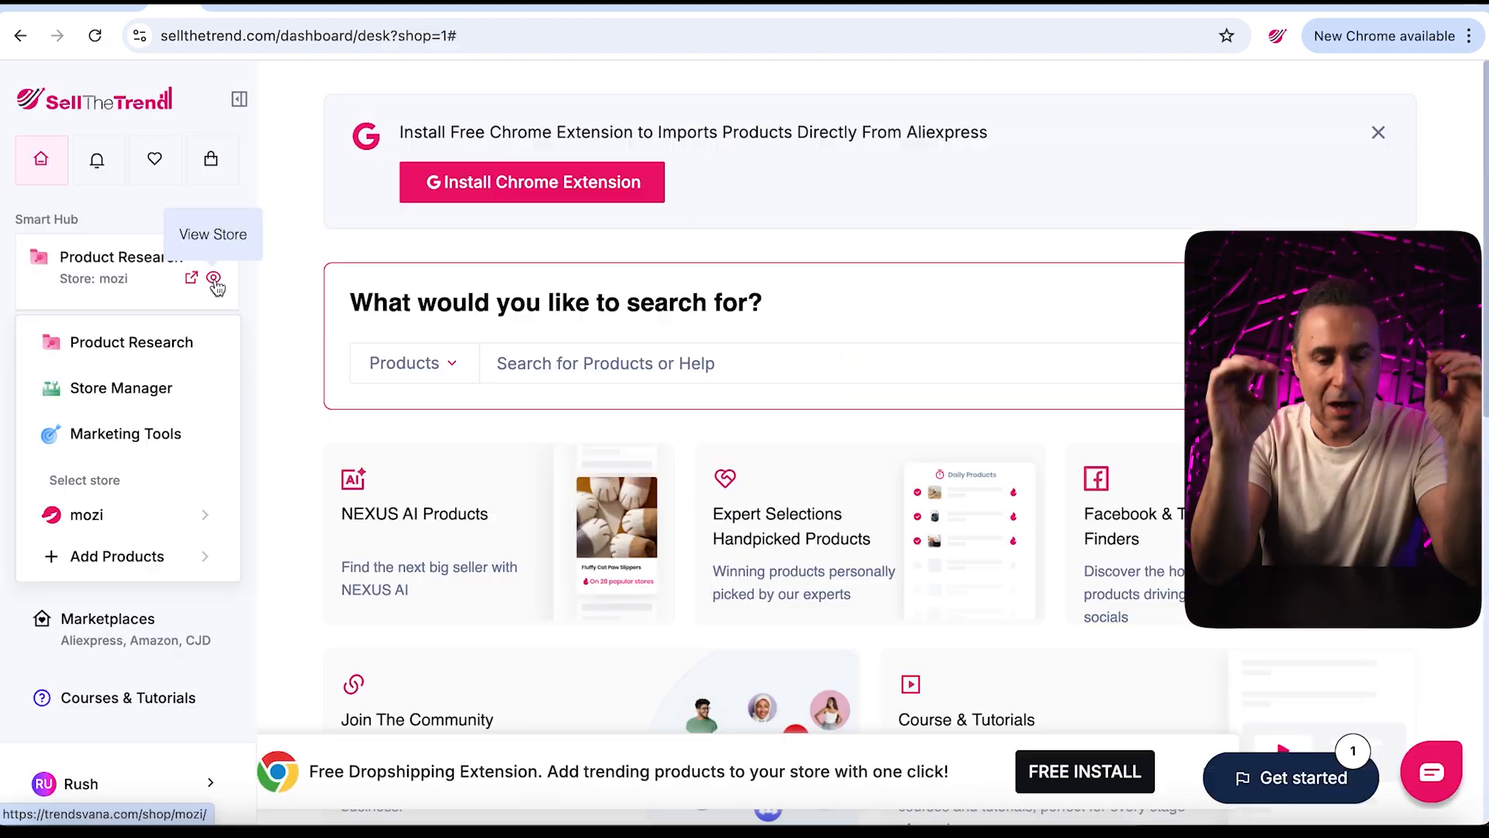
View the mozi storefront and look through its shipping information, smart watches and accessories.
left_click(213, 279)
scroll(216, 286, "down", 10)
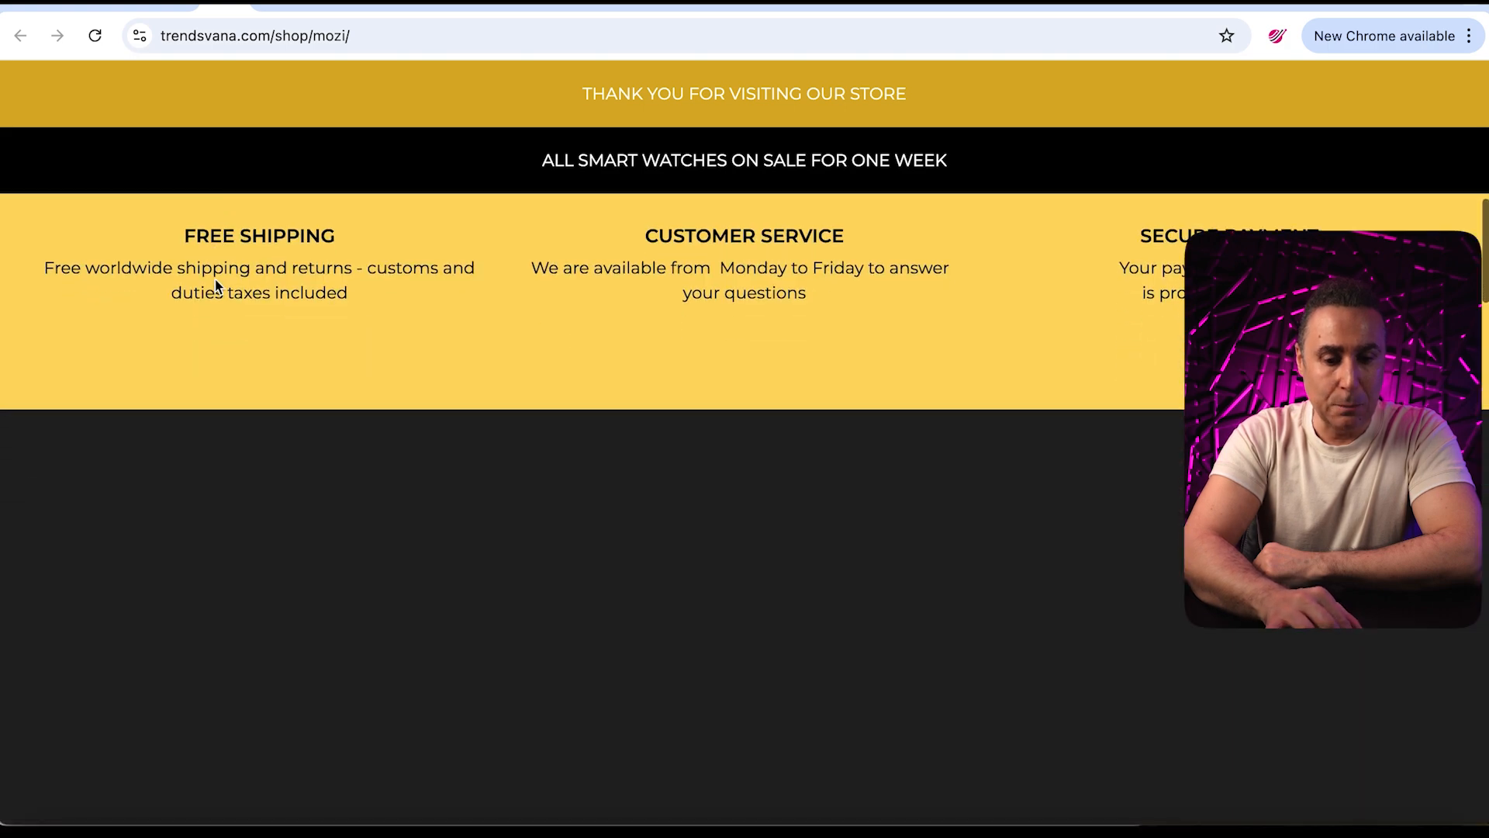
scroll(216, 286, "up", 2)
scroll(216, 285, "down", 13)
scroll(215, 285, "down", 4)
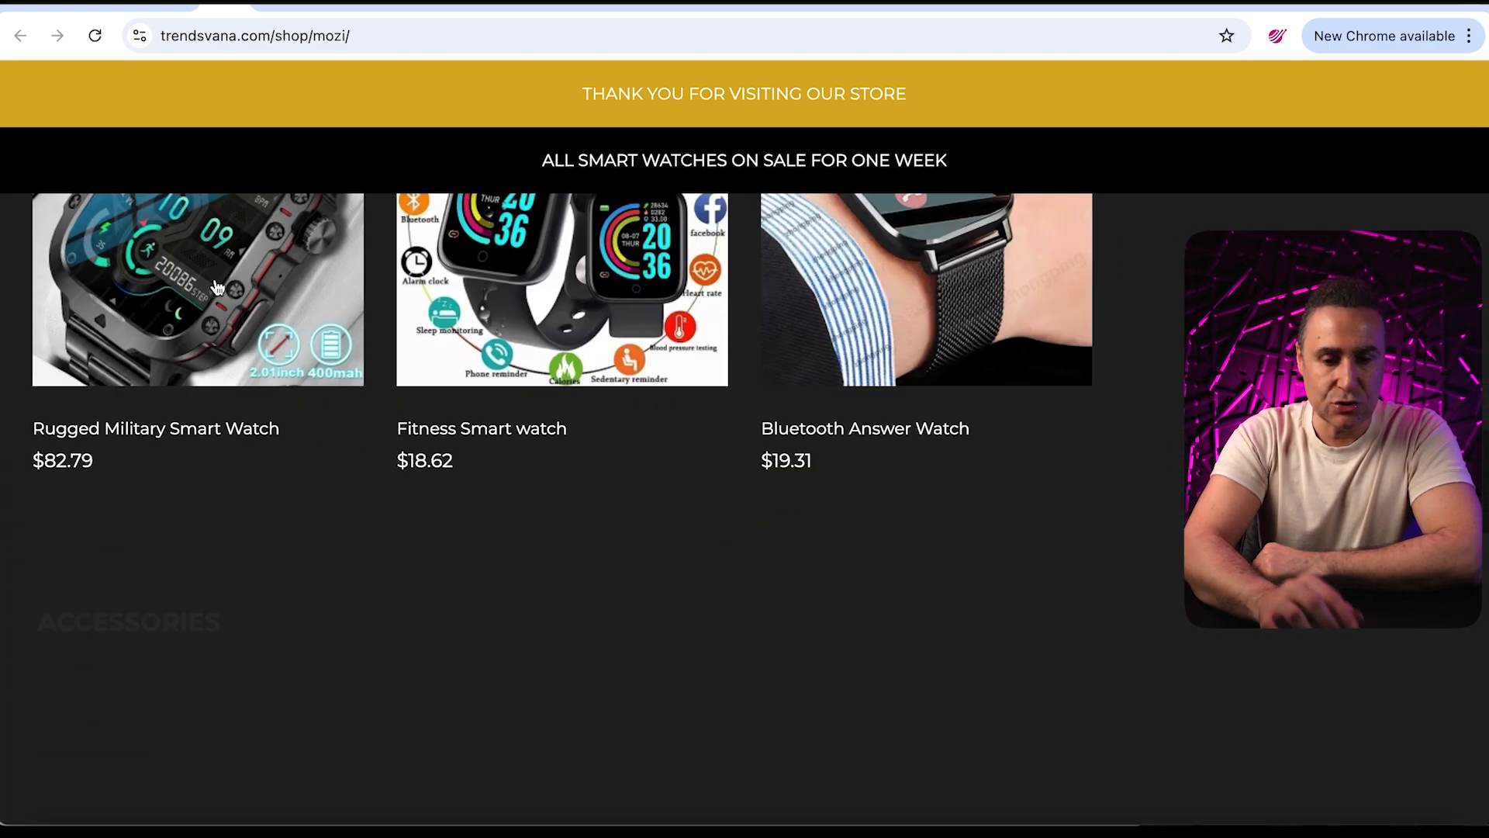
scroll(216, 285, "up", 1)
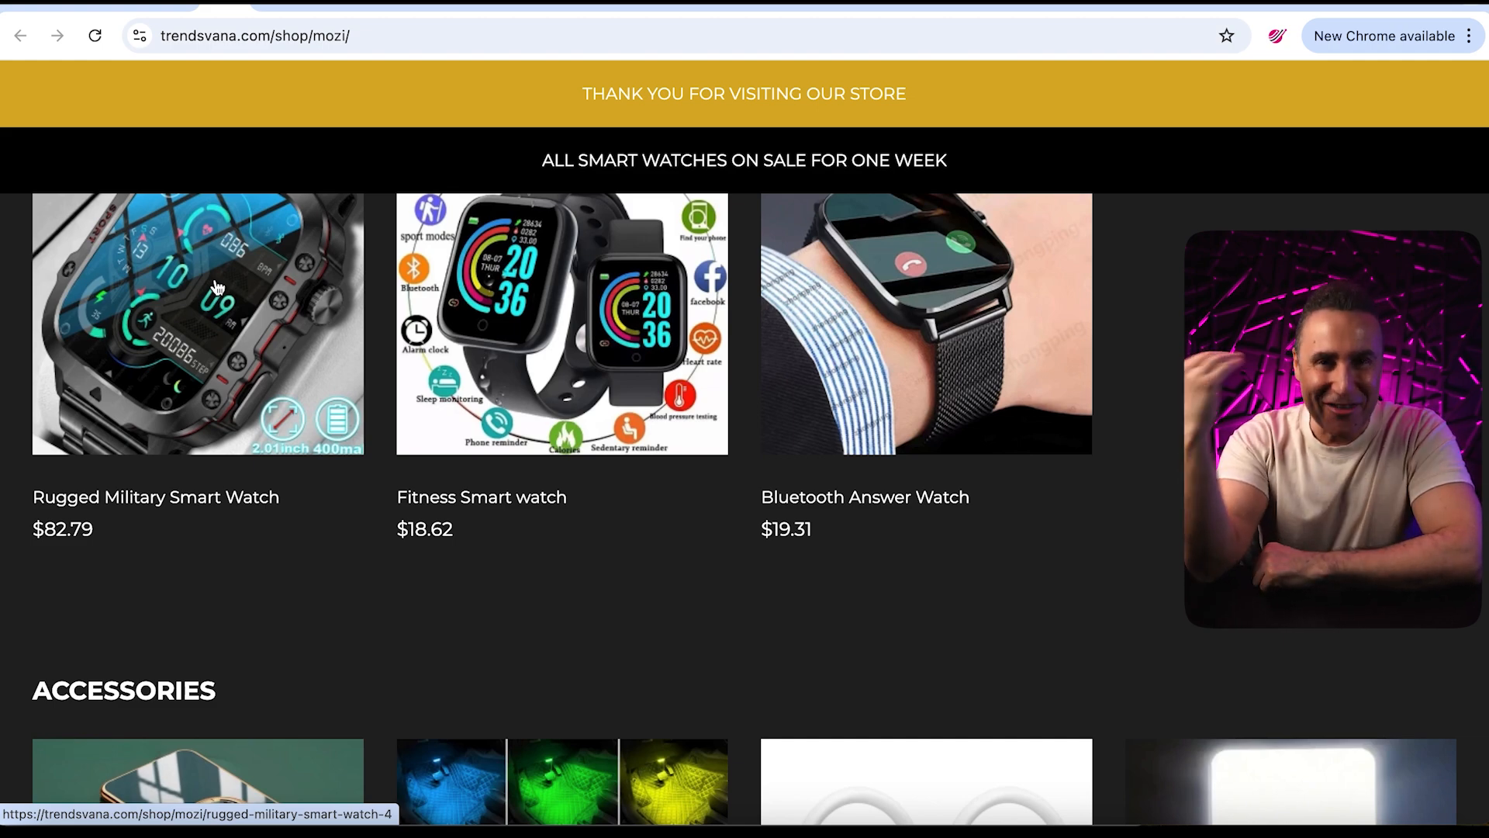
scroll(217, 287, "down", 2)
scroll(217, 287, "up", 10)
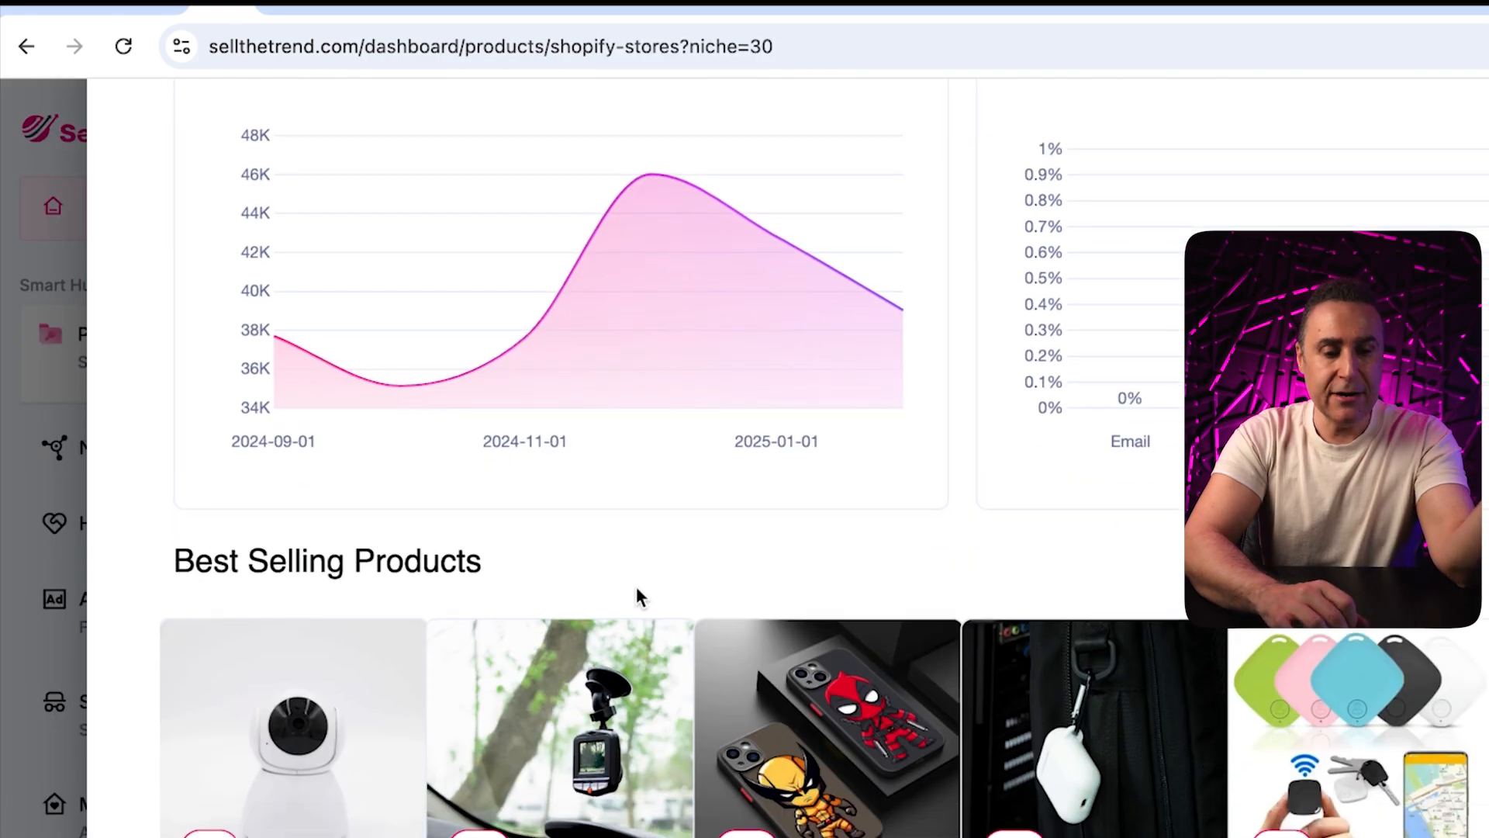
Add the Smart WiFi Camera from the best-selling products in the zirozi.com report to the mozi store.
scroll(641, 598, "down", 2)
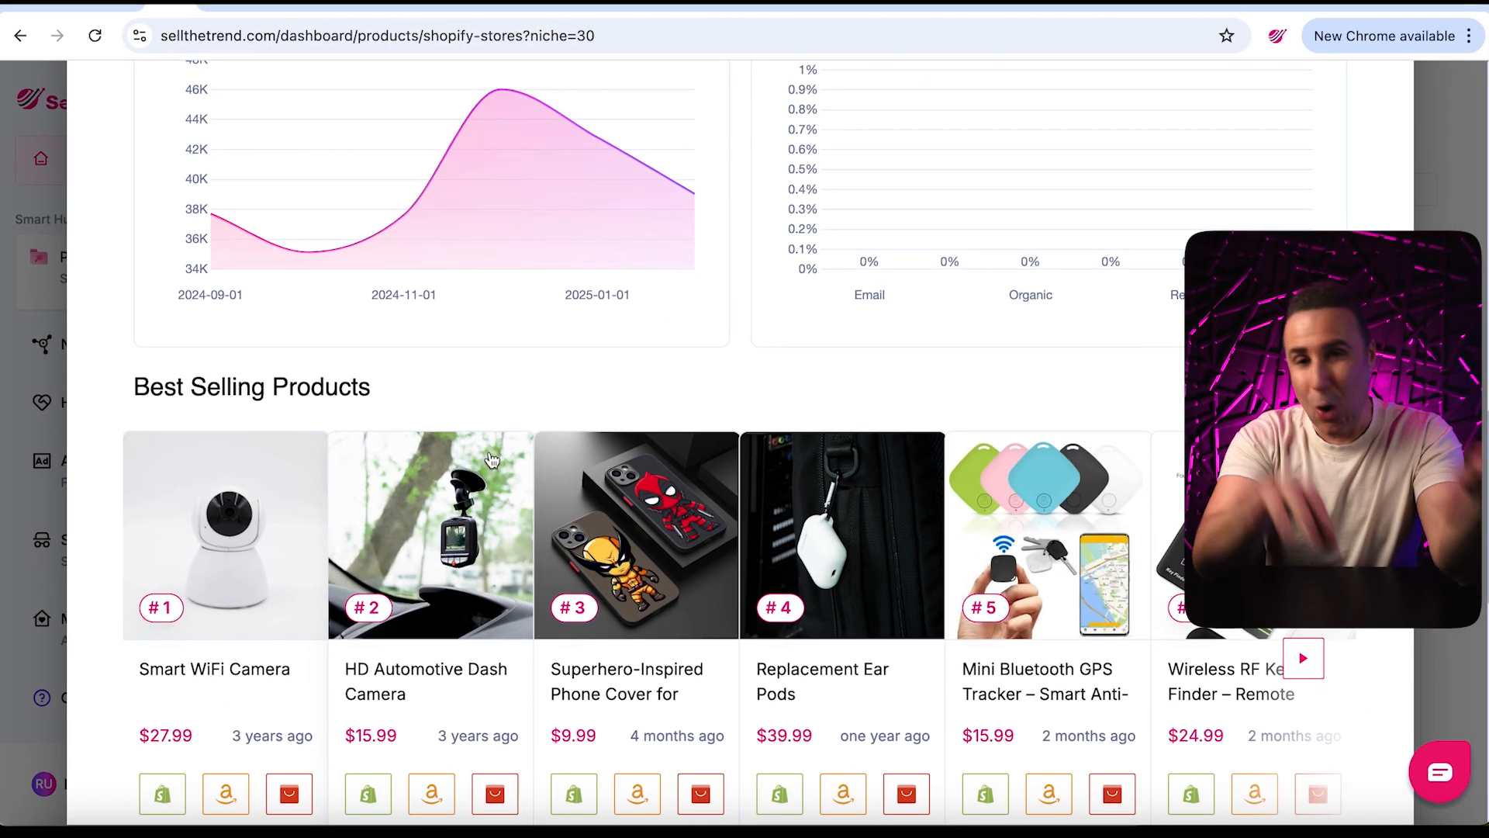
scroll(186, 627, "down", 1)
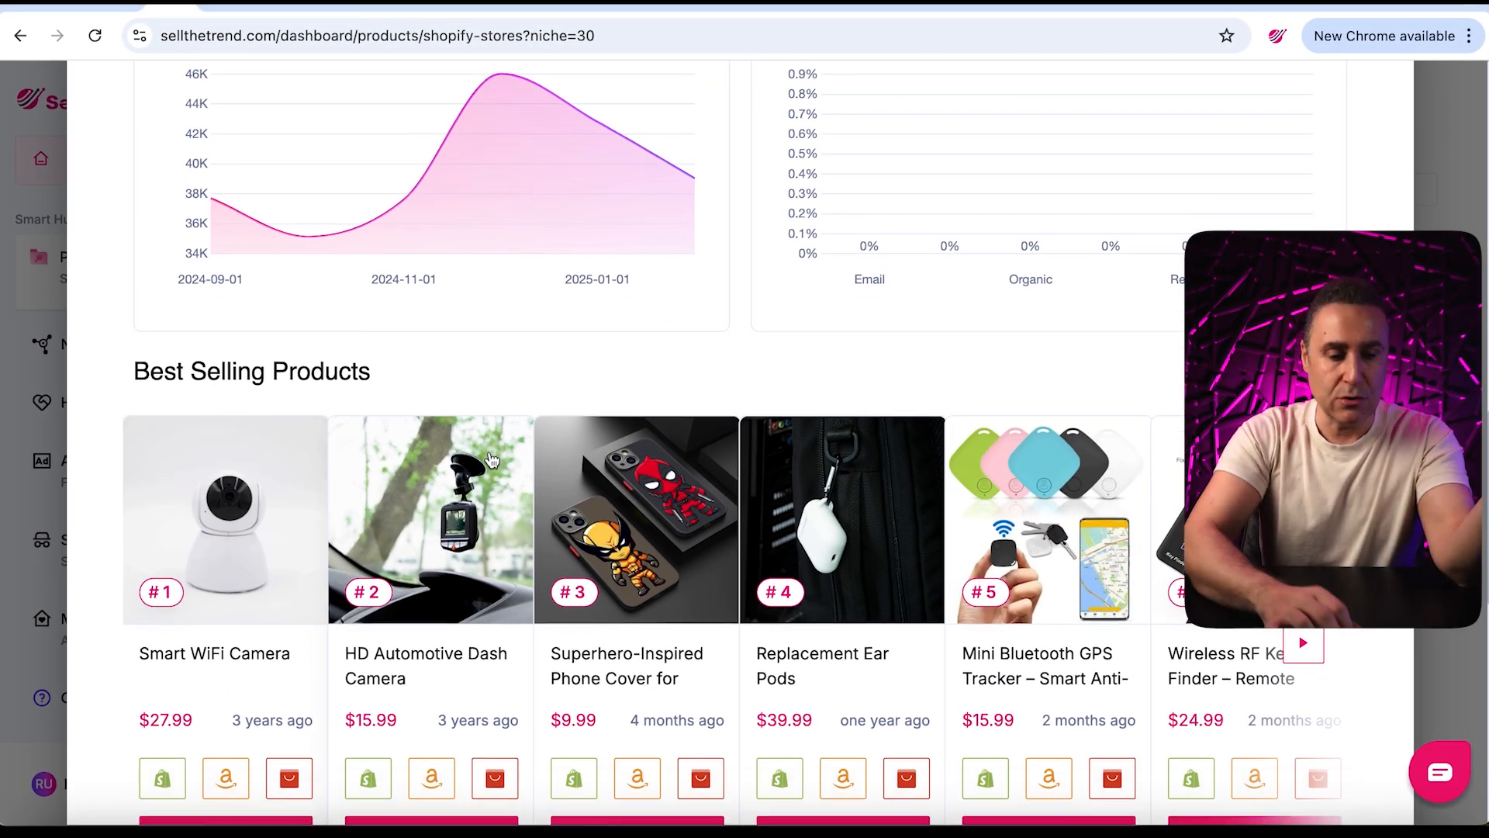
scroll(187, 628, "down", 1)
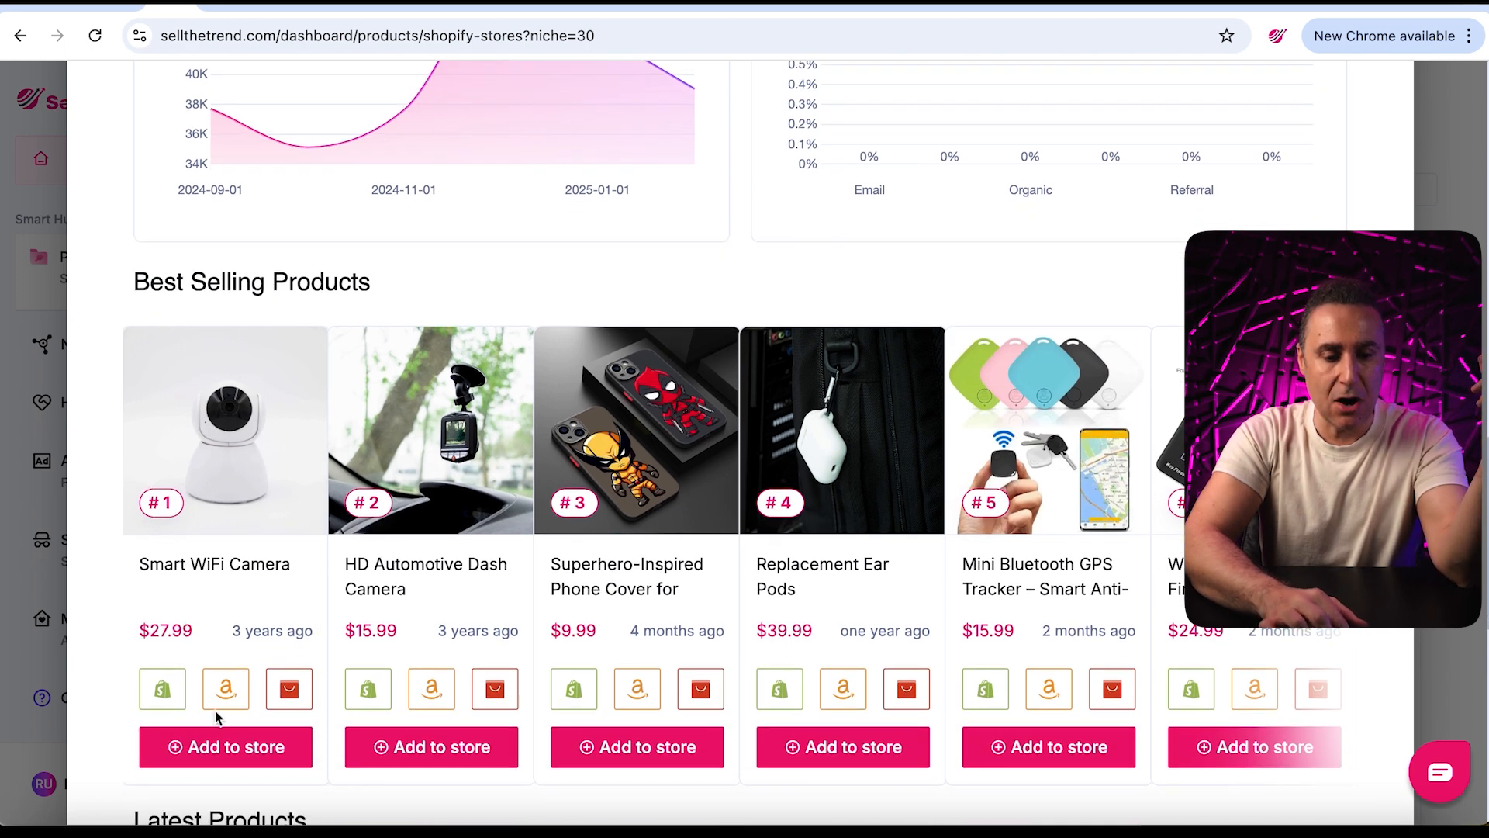
left_click(248, 761)
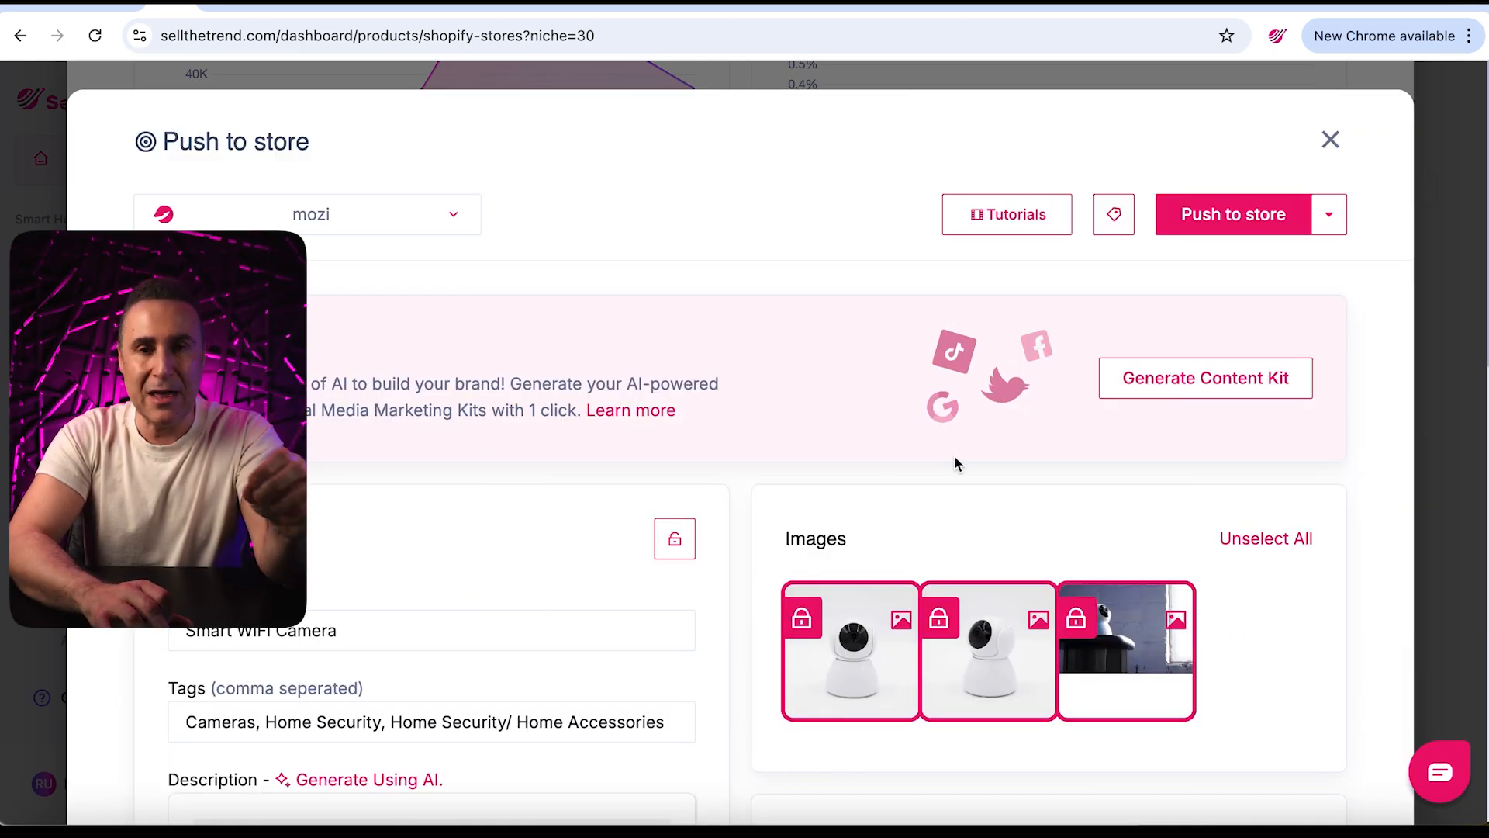
Find suppliers for the Smart WiFi Camera with AI, select the 8MP WIFI IP Indoor Camera V380 Pro, and open the push options.
scroll(955, 457, "down", 1)
scroll(956, 463, "down", 12)
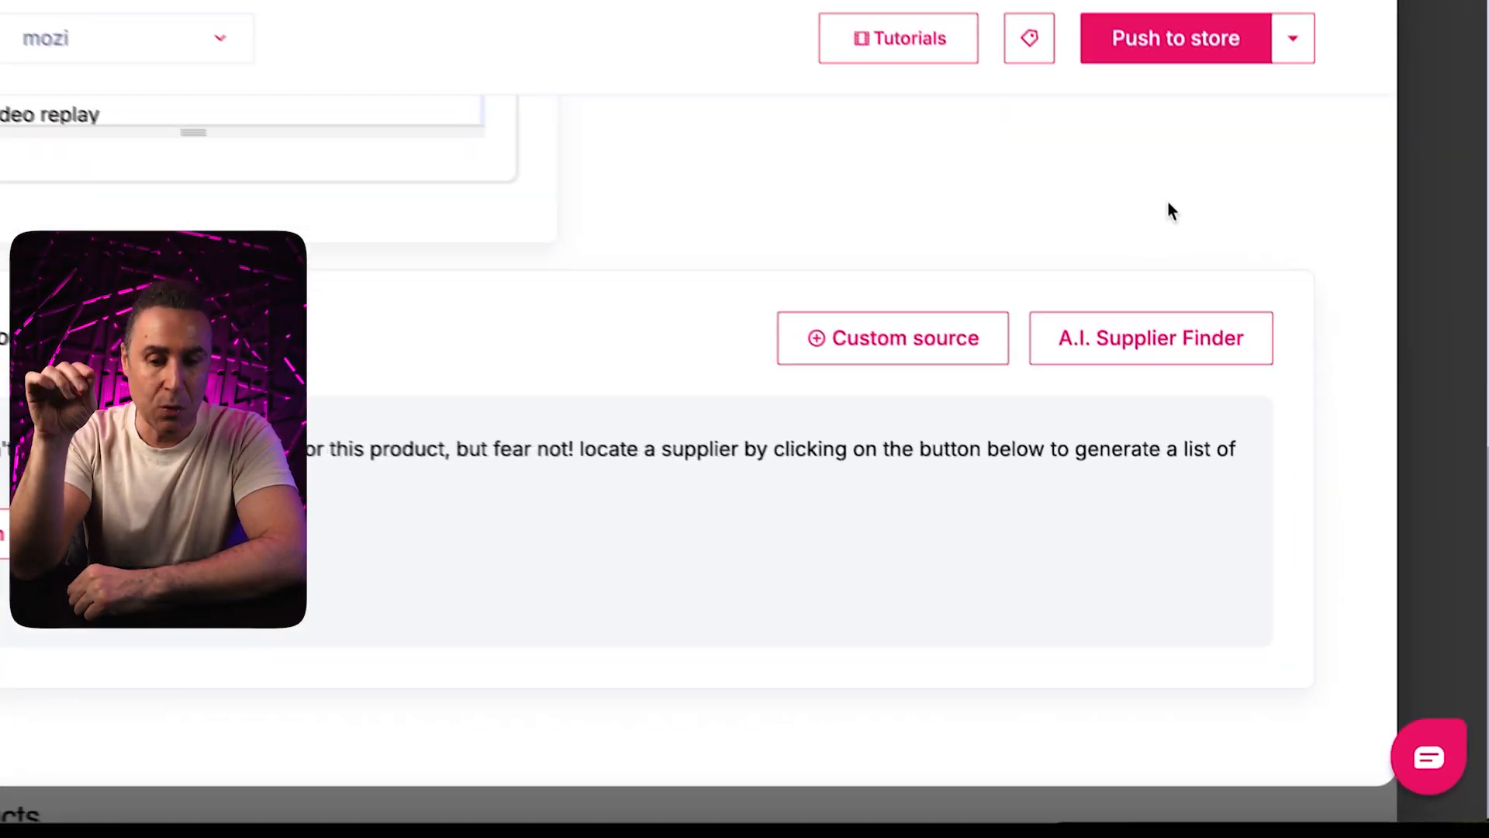
left_click(1143, 349)
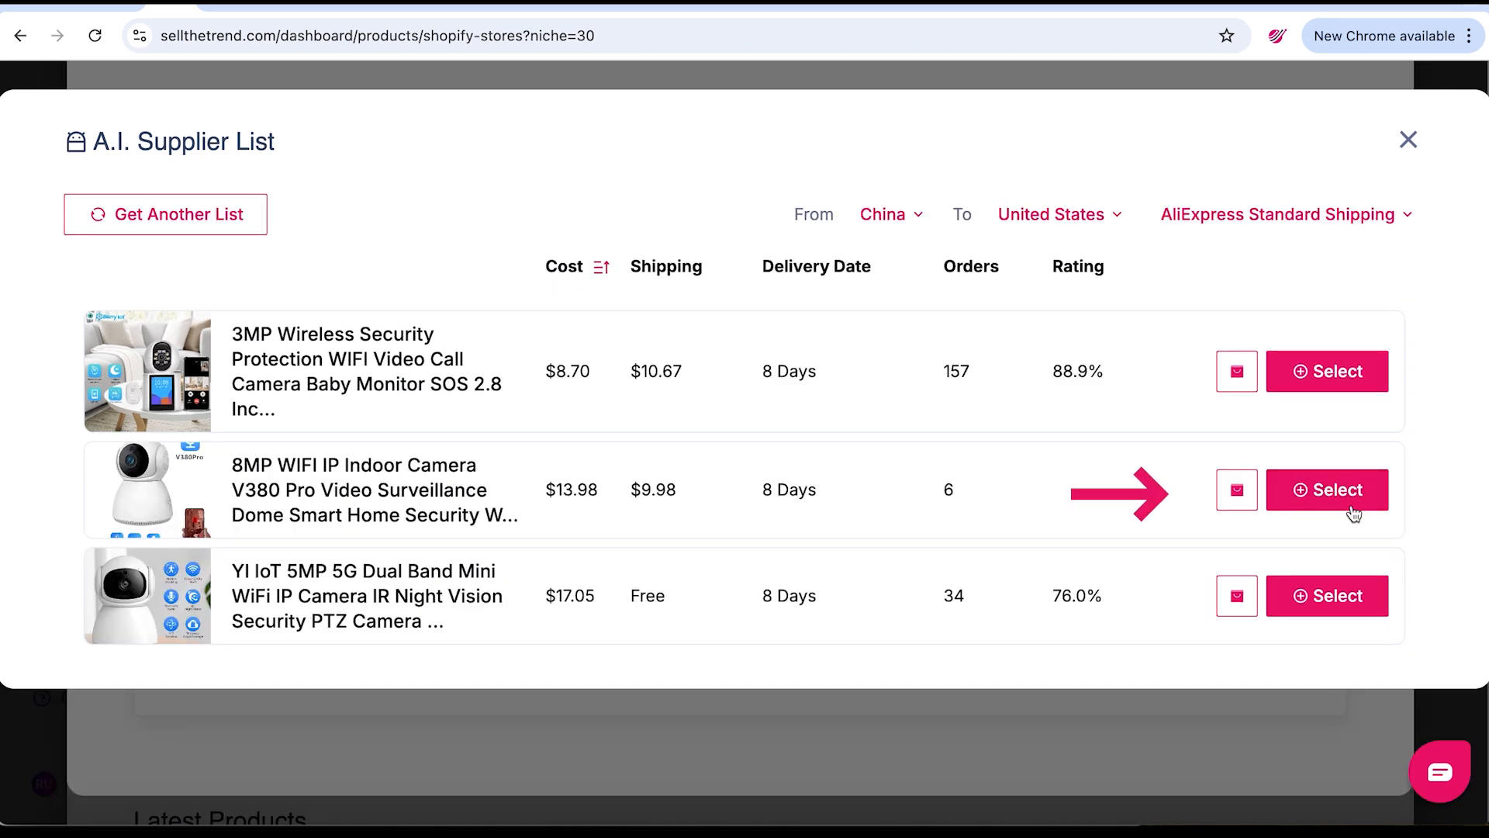
left_click(1328, 492)
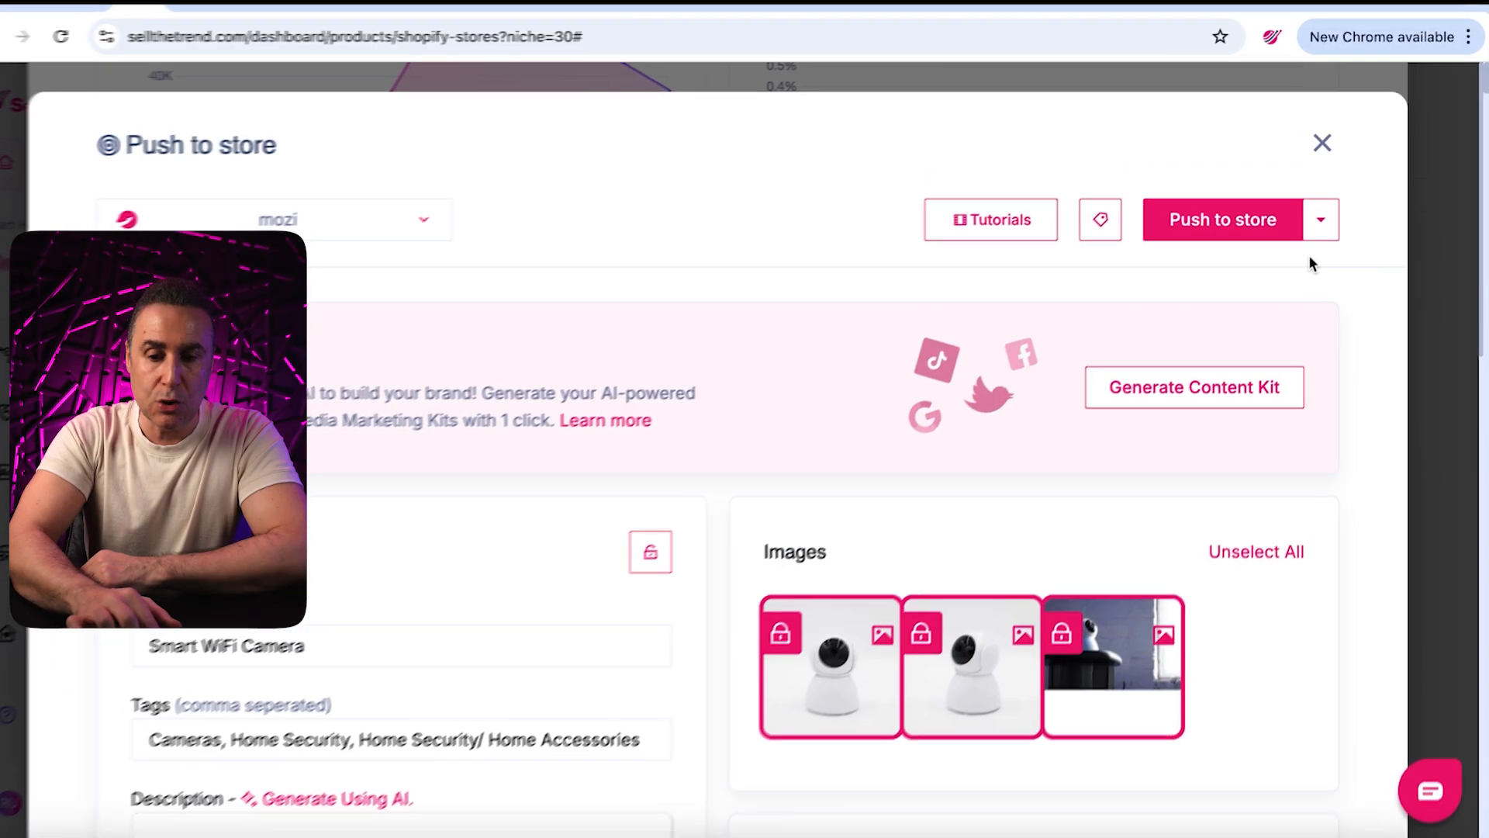
left_click(1321, 219)
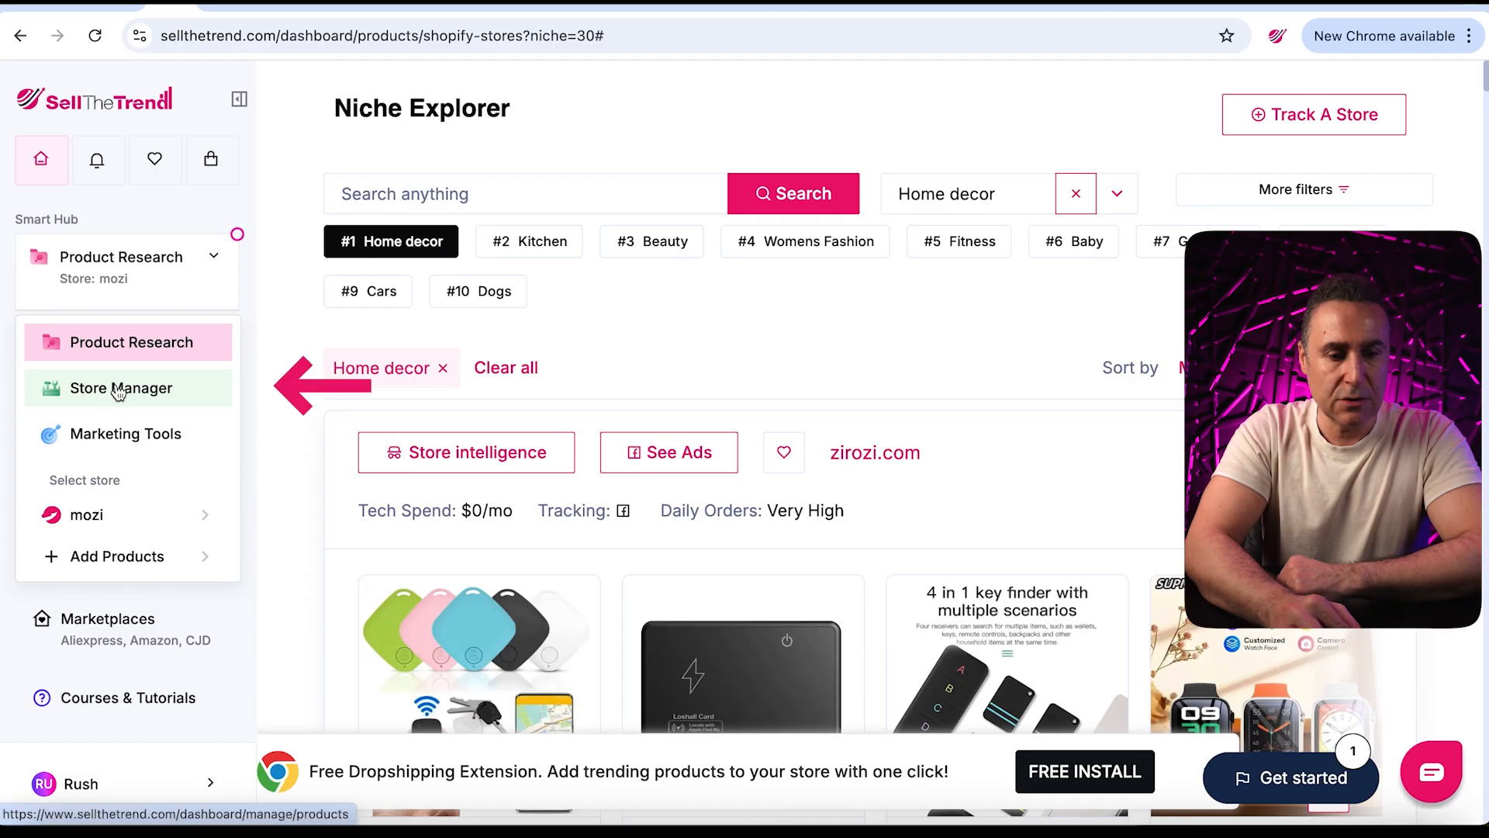
Select all the draft products in the Store Manager and open their bulk AI rewrite options.
left_click(118, 390)
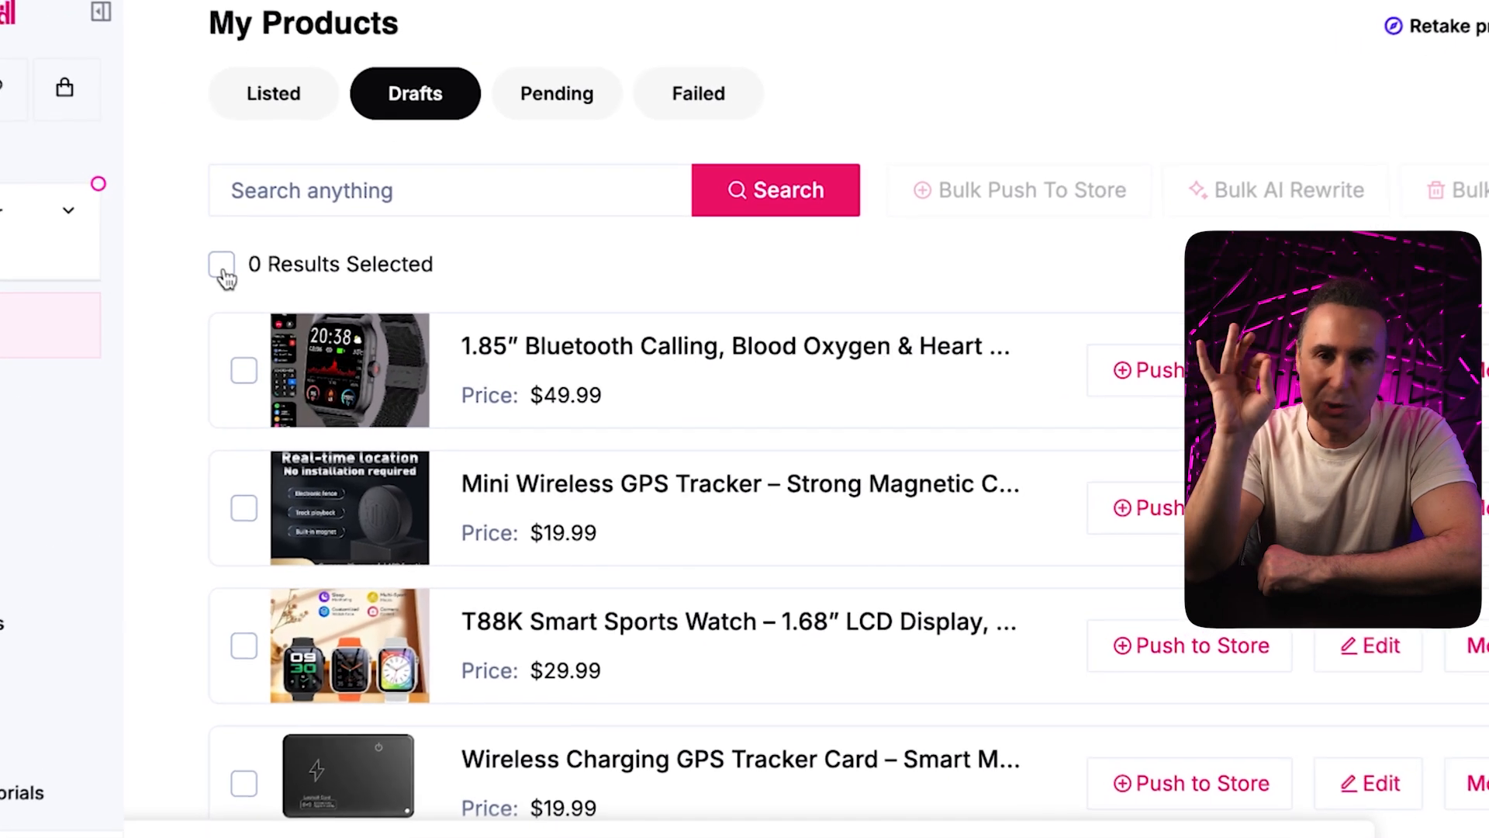
left_click(211, 262)
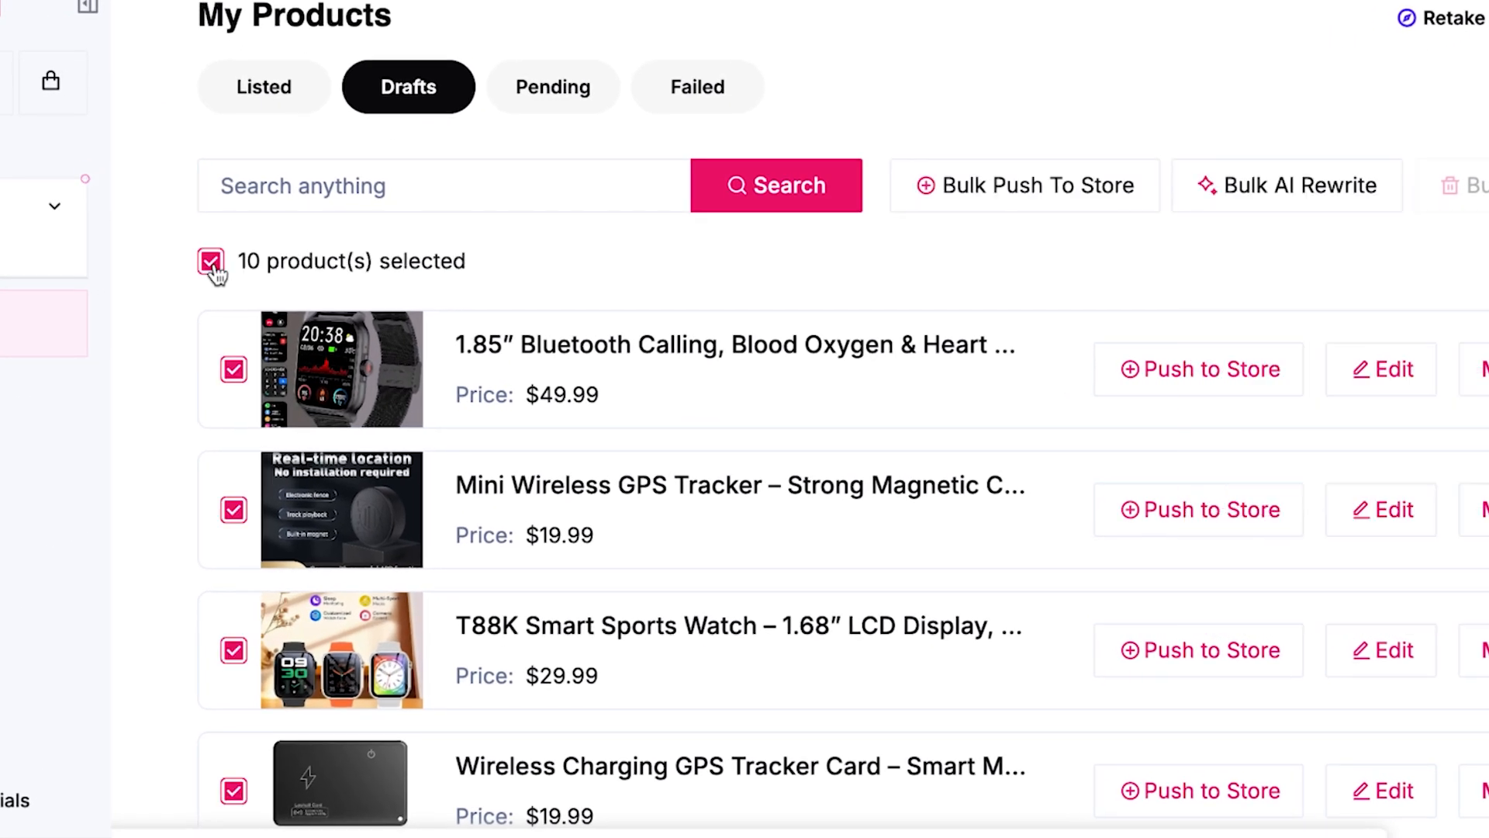
left_click(1260, 199)
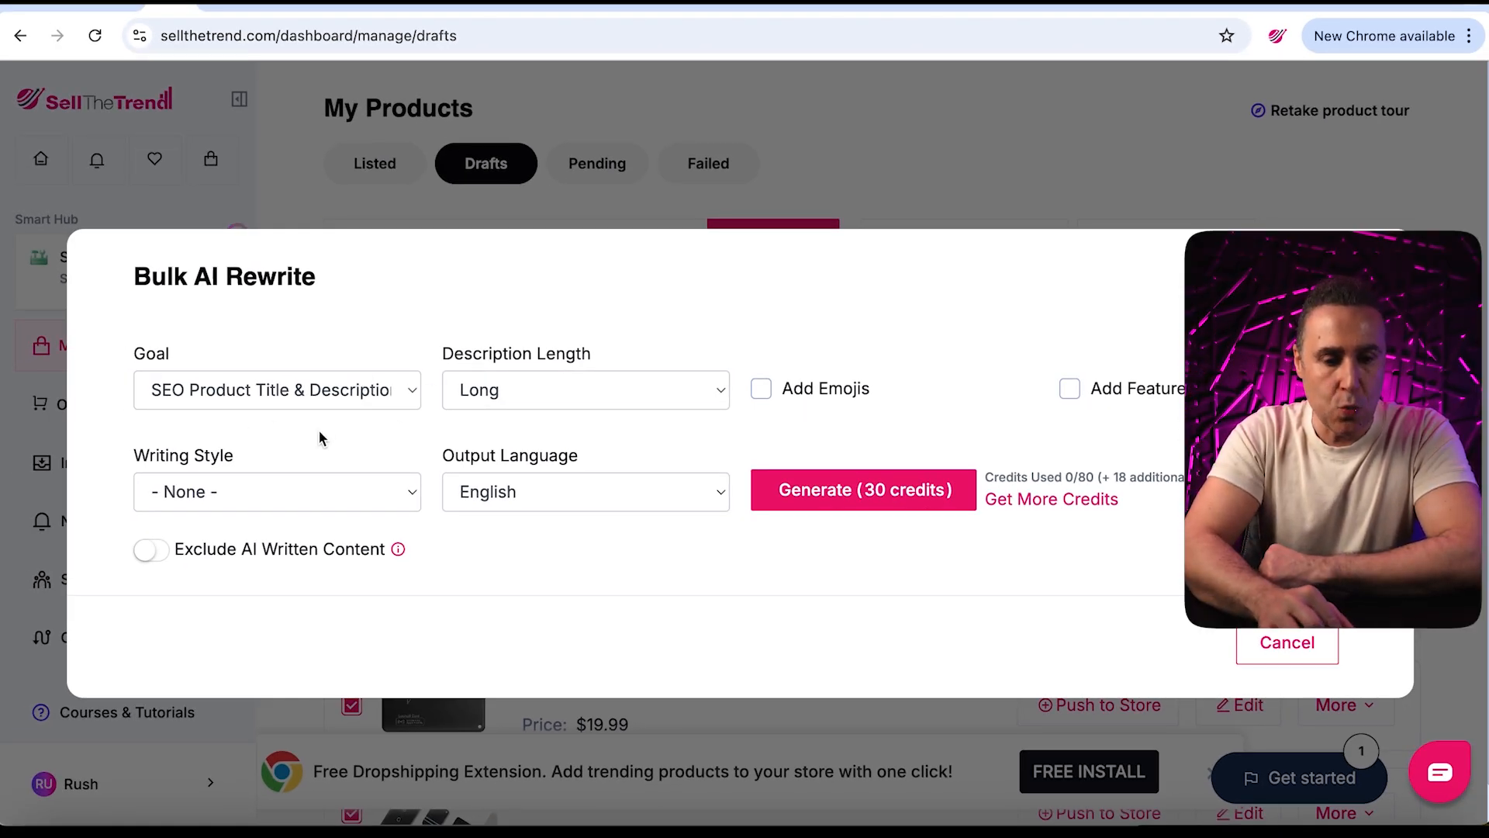
Generate a bulk AI rewrite with the SEO Product Title & Description goal, Persuasive (take action) writing style and features added.
left_click(326, 494)
left_click(310, 524)
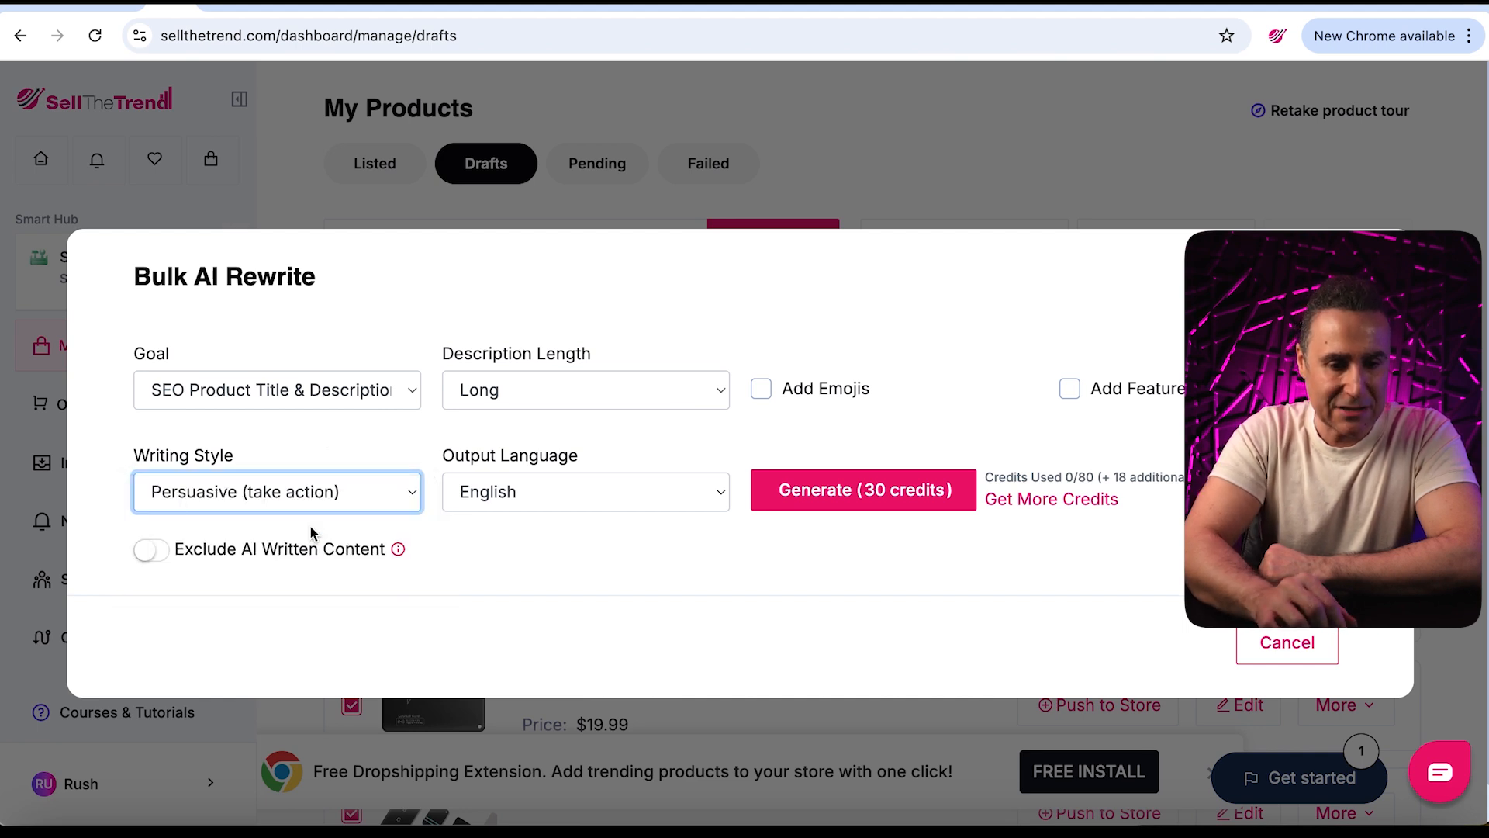
left_click(256, 391)
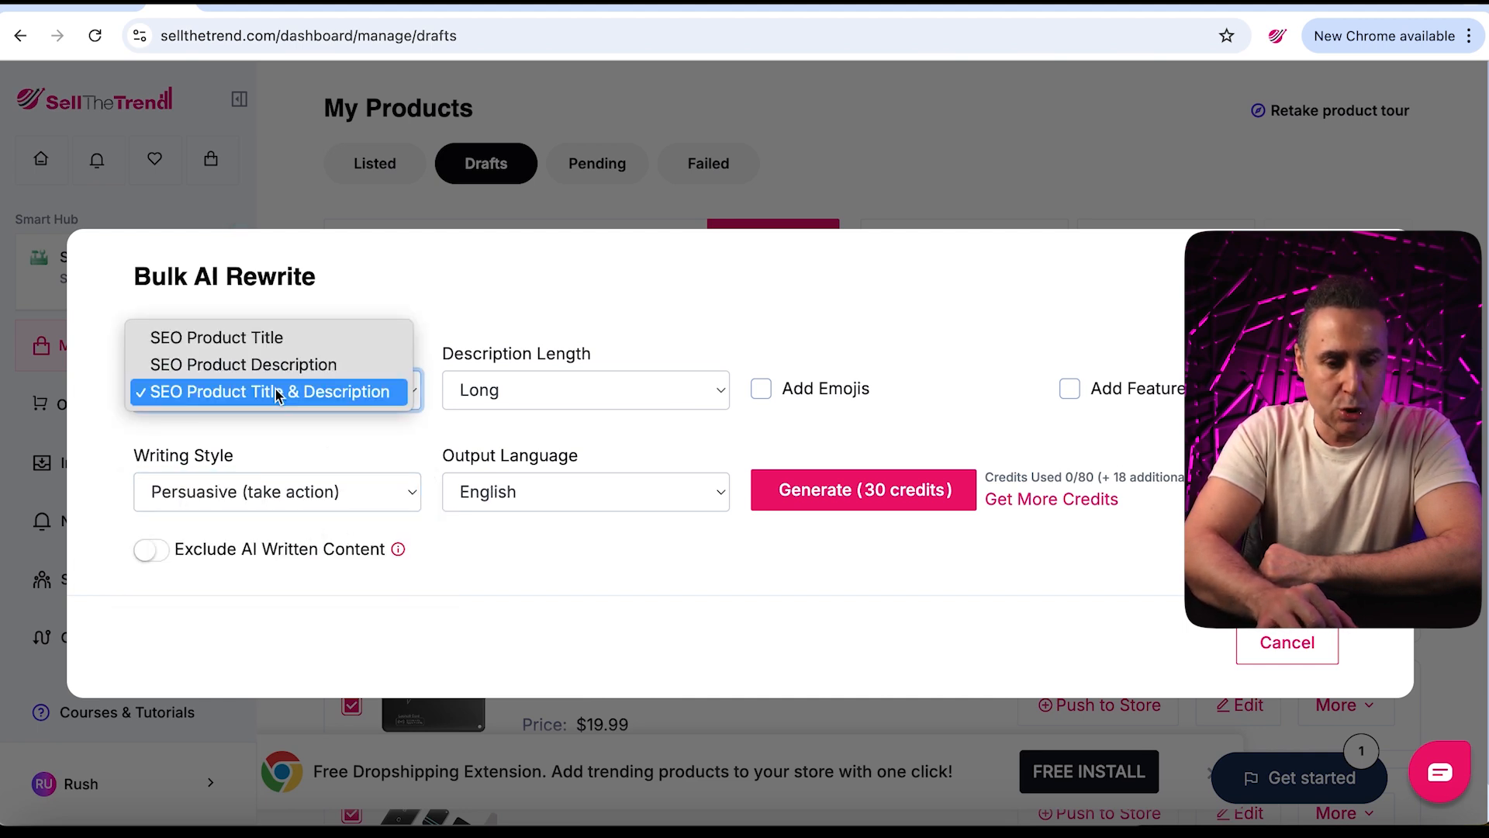
left_click(522, 281)
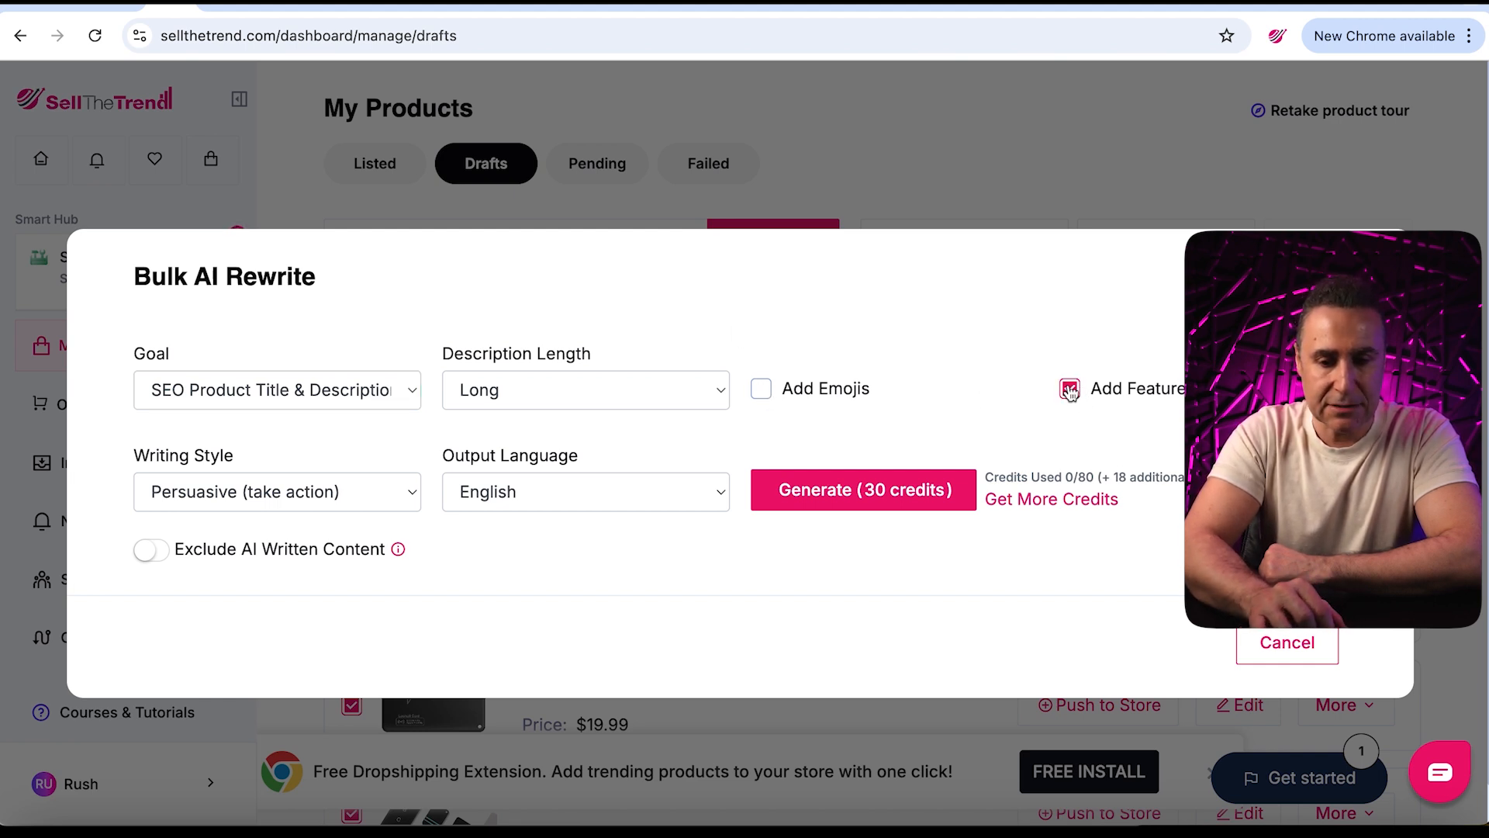
left_click(851, 491)
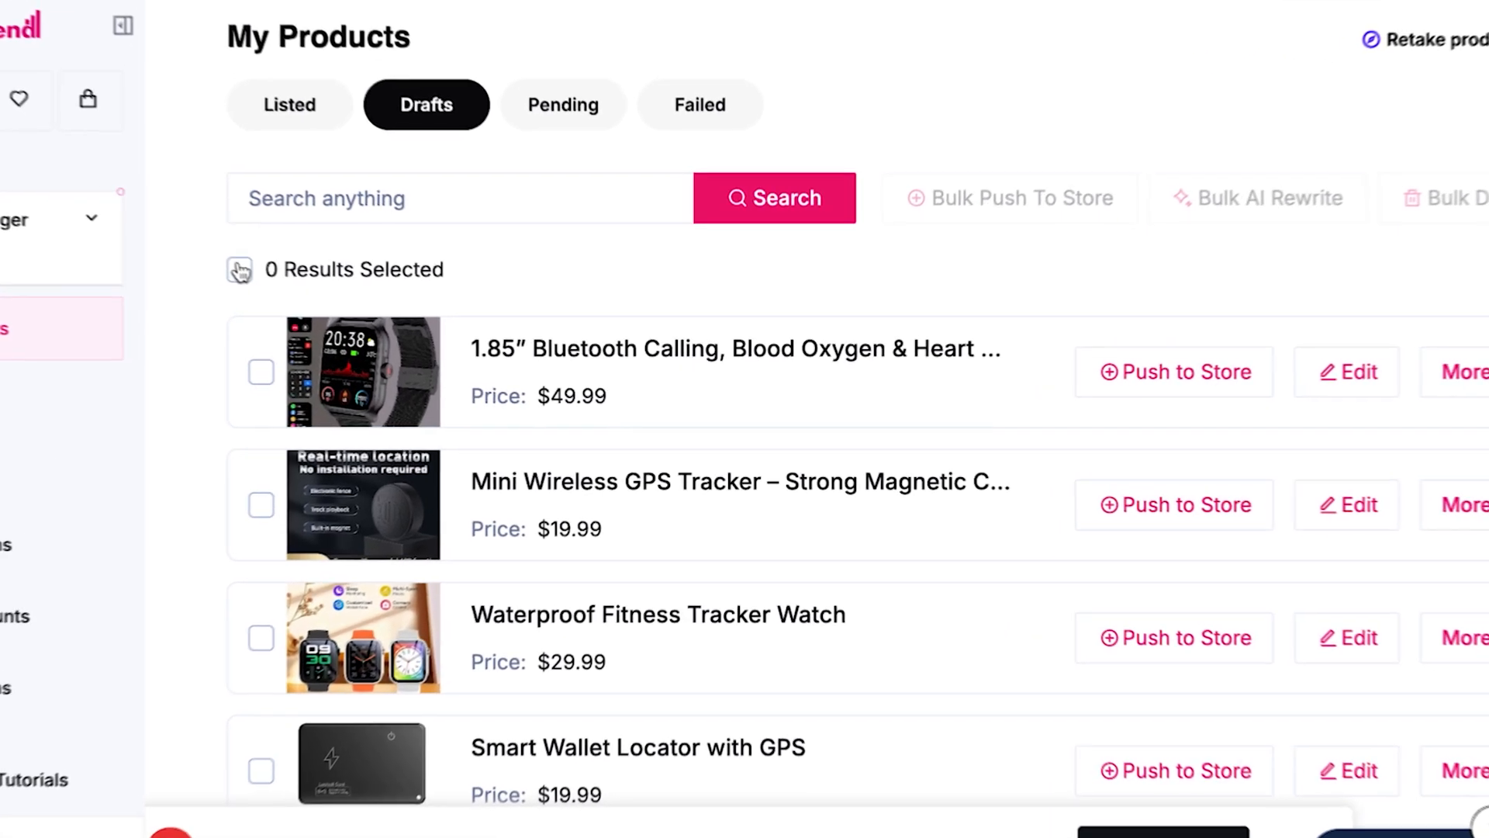
Push all the rewritten draft products to the store and import supplier reviews for the listed Waterproof Fitness Tracker Watch.
left_click(239, 270)
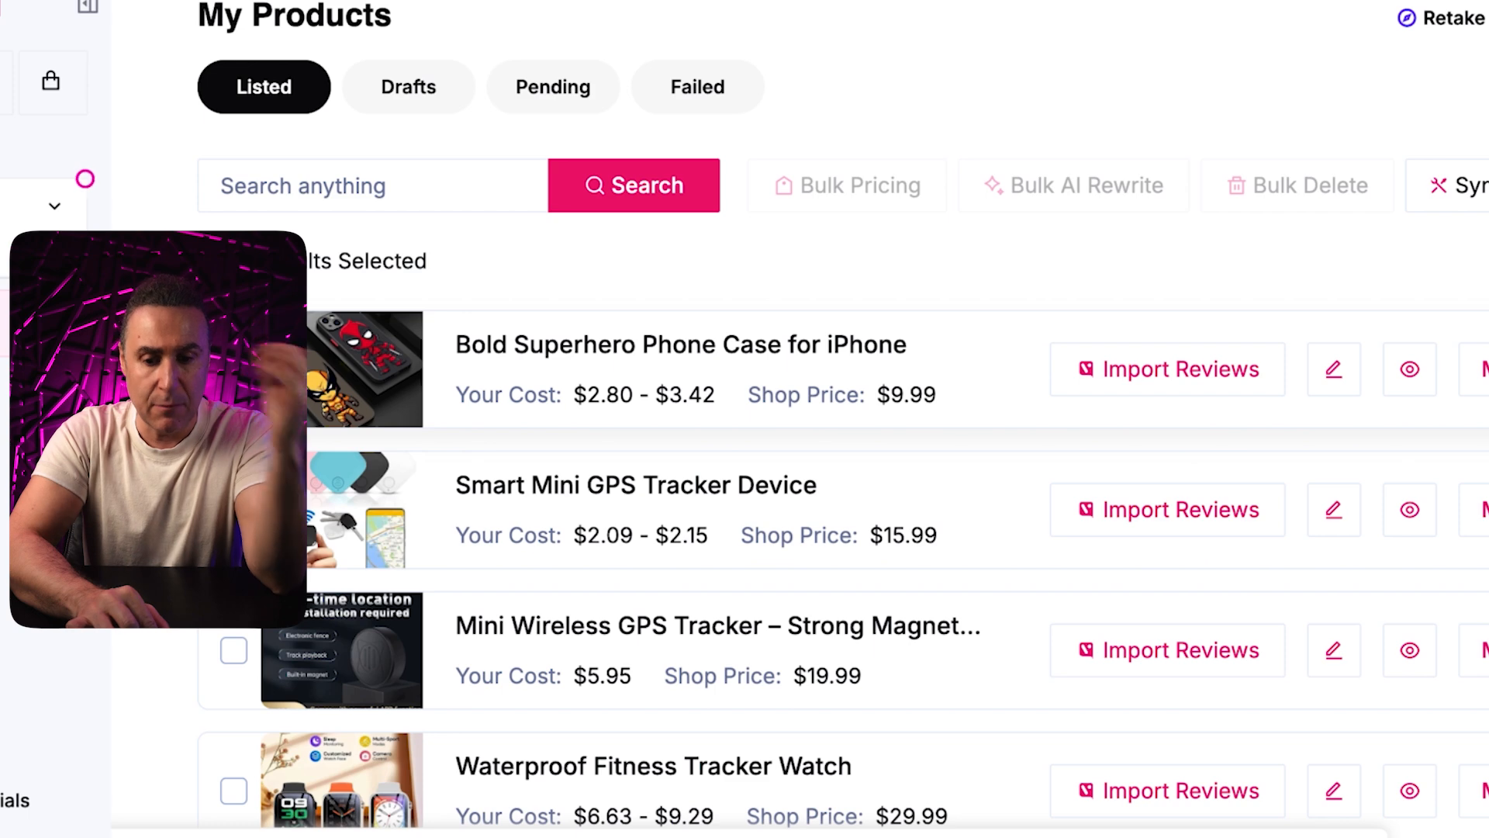
scroll(1259, 380, "down", 5)
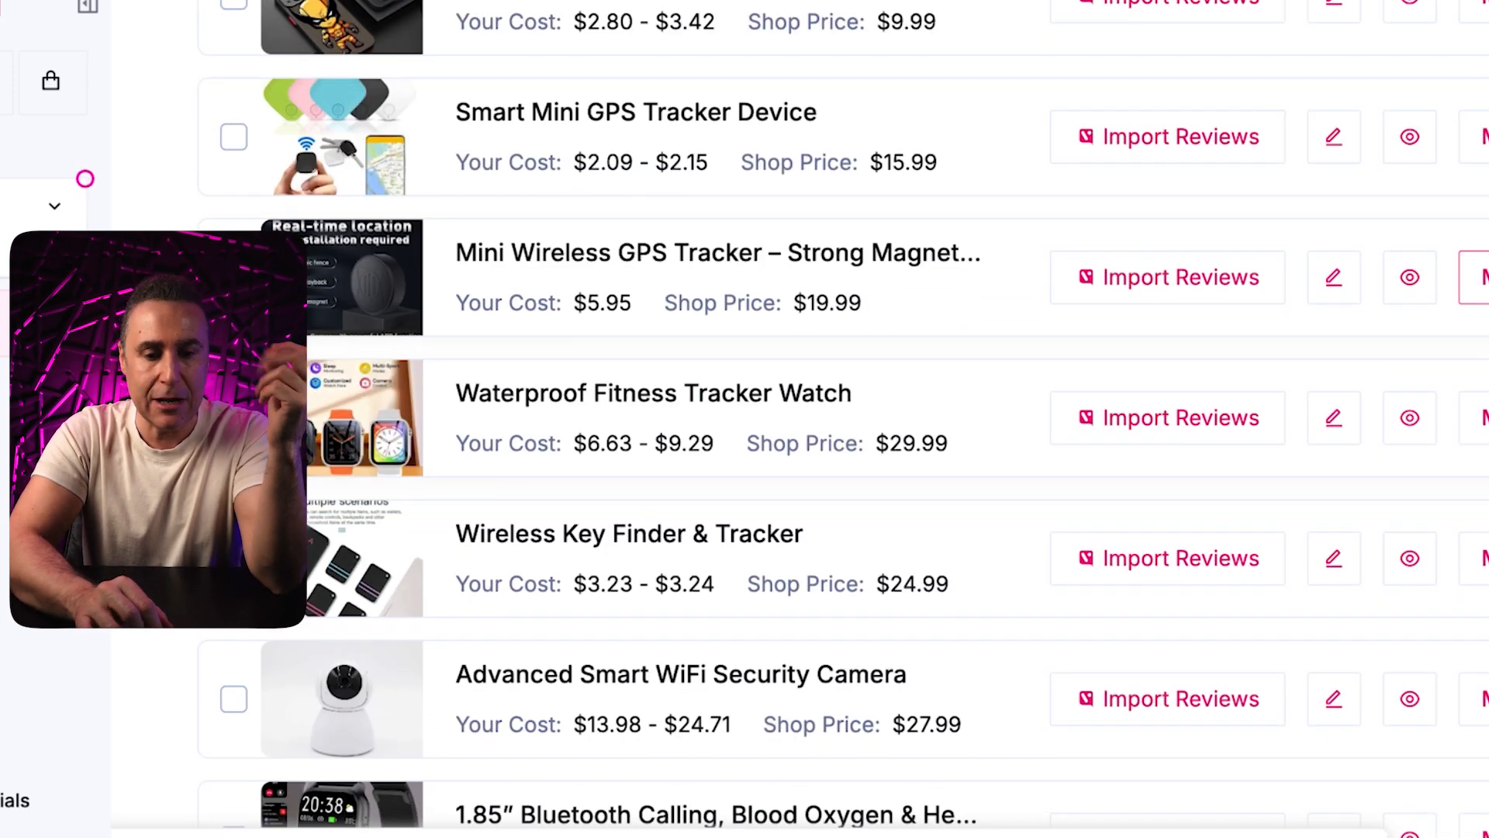
left_click(1190, 421)
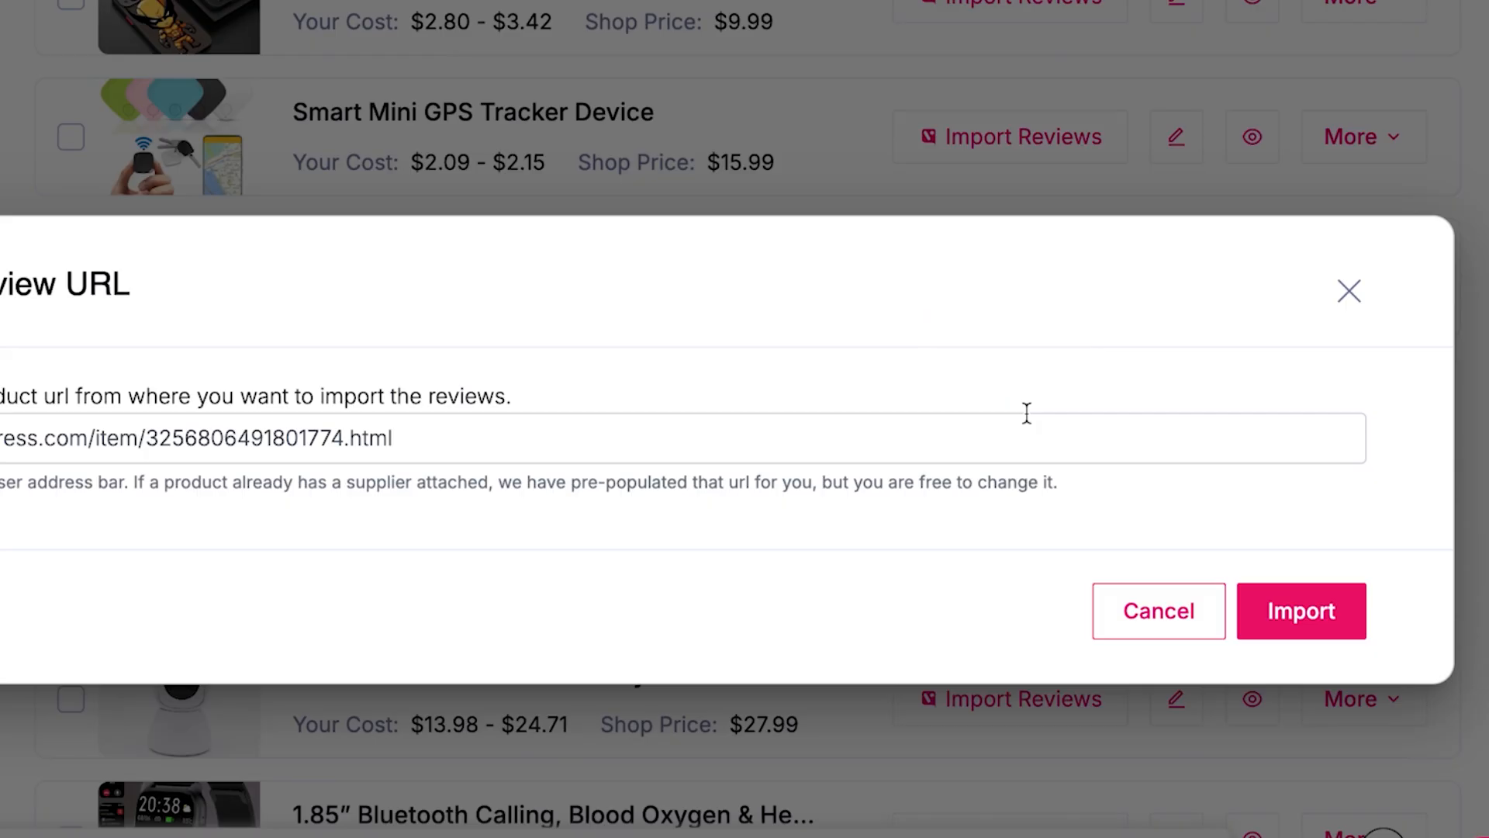
left_click(1256, 601)
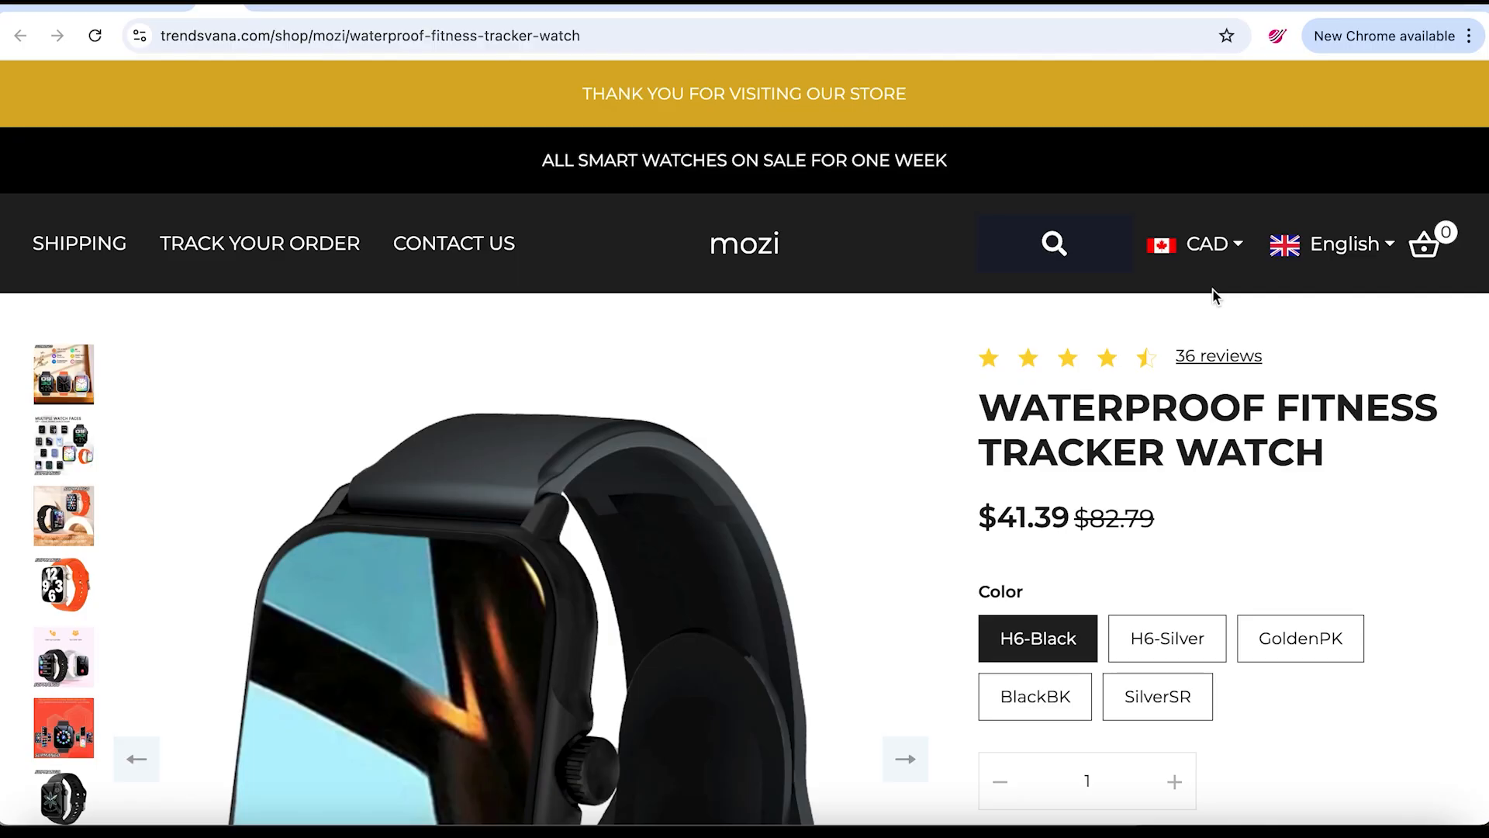
Look through the Waterproof Fitness Tracker Watch's storefront page, including its imported customer reviews and rewritten description.
scroll(1216, 296, "down", 2)
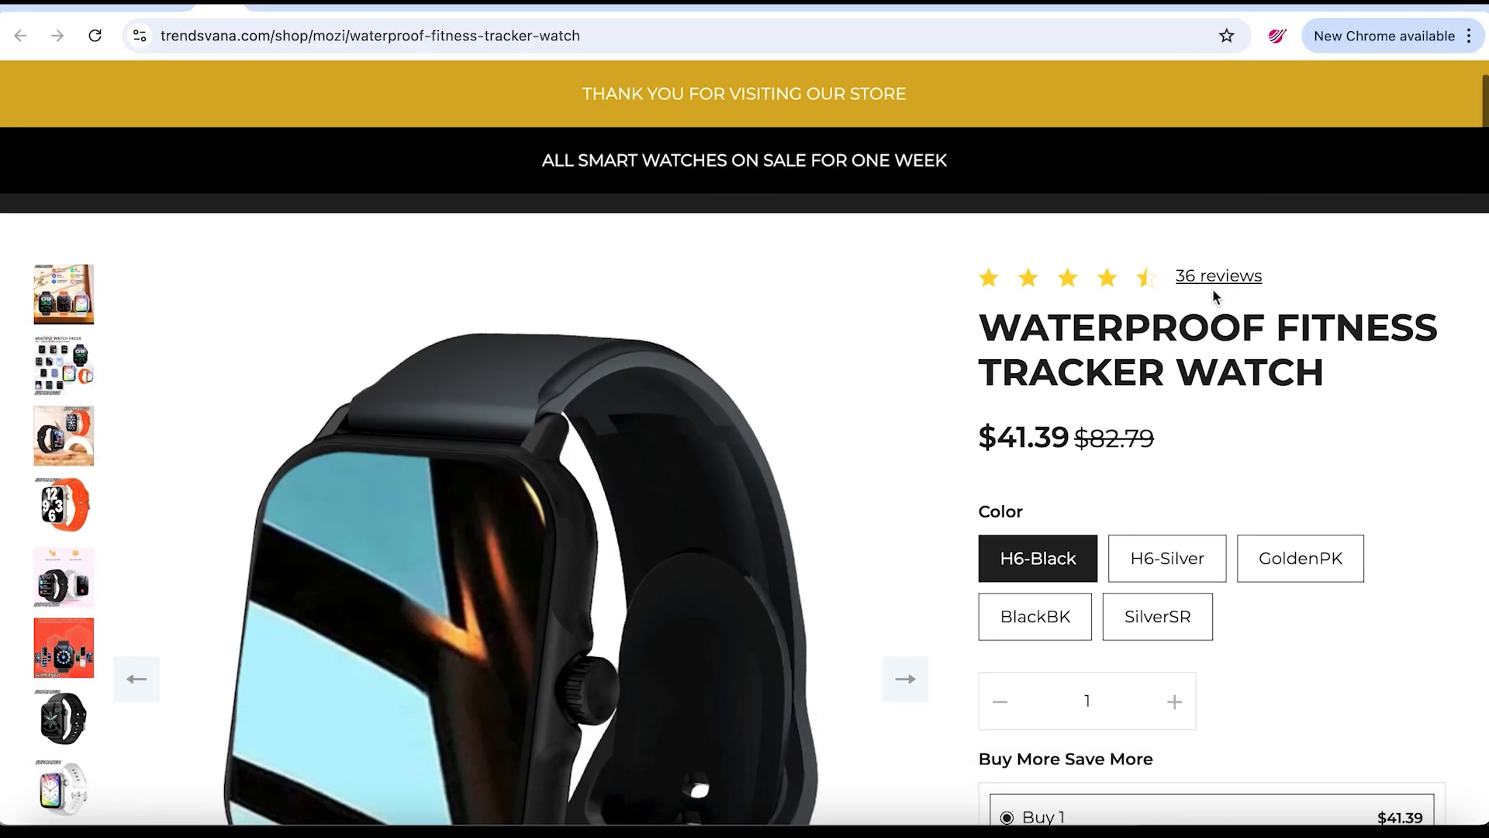
scroll(1216, 296, "down", 10)
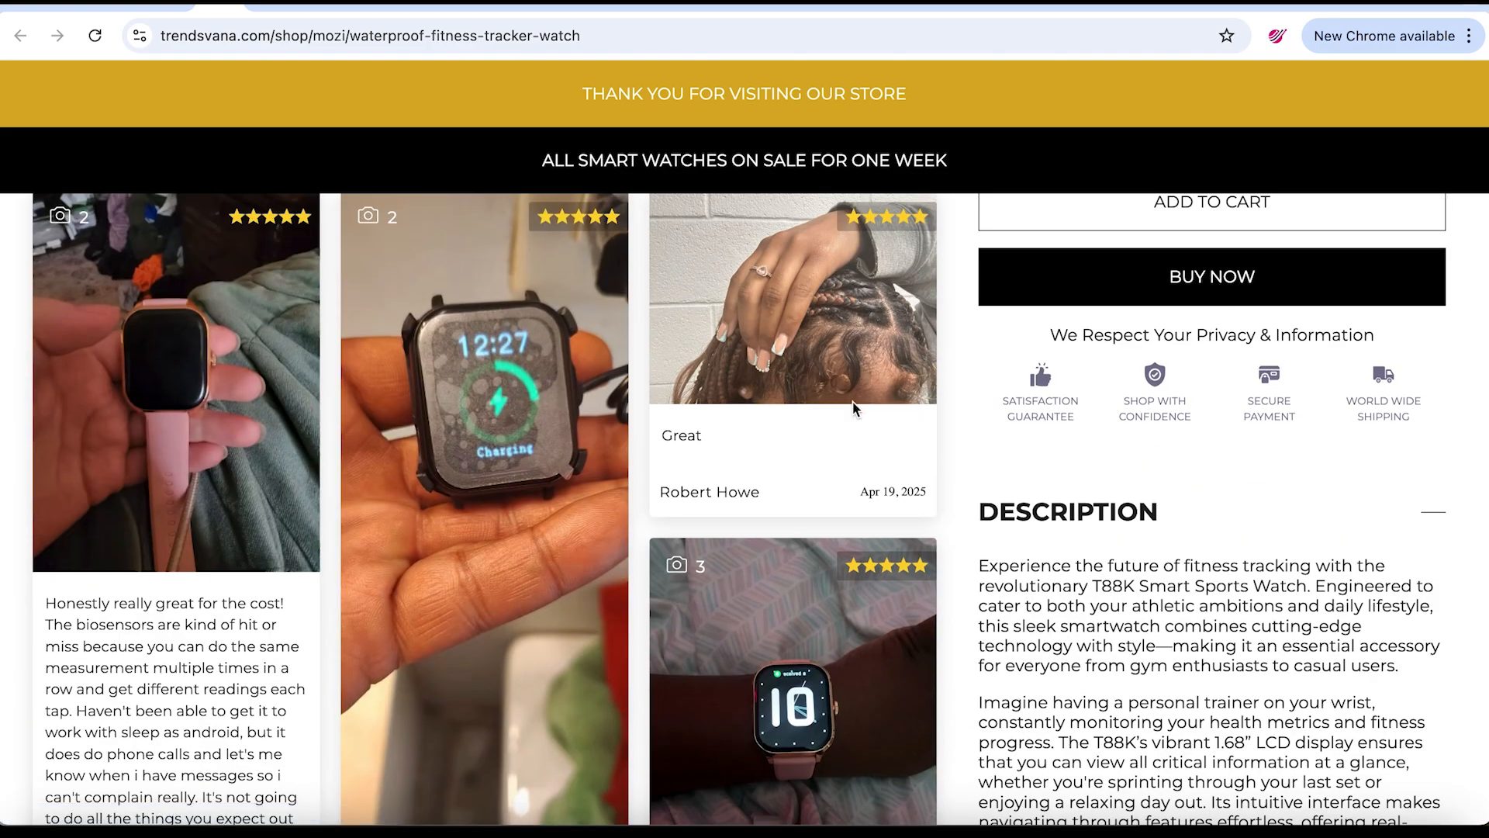
scroll(1236, 372, "down", 11)
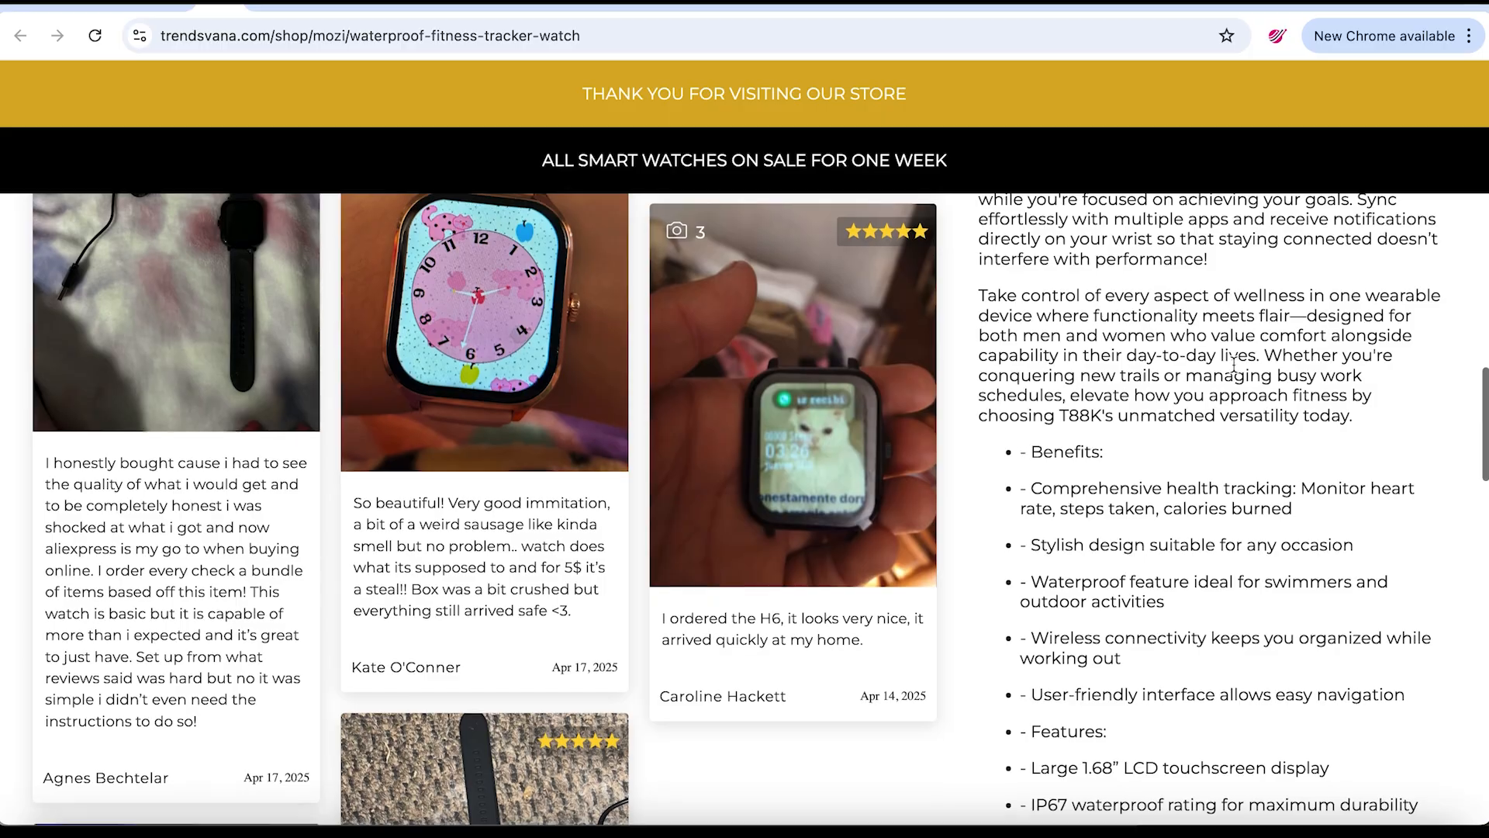
scroll(1233, 365, "down", 5)
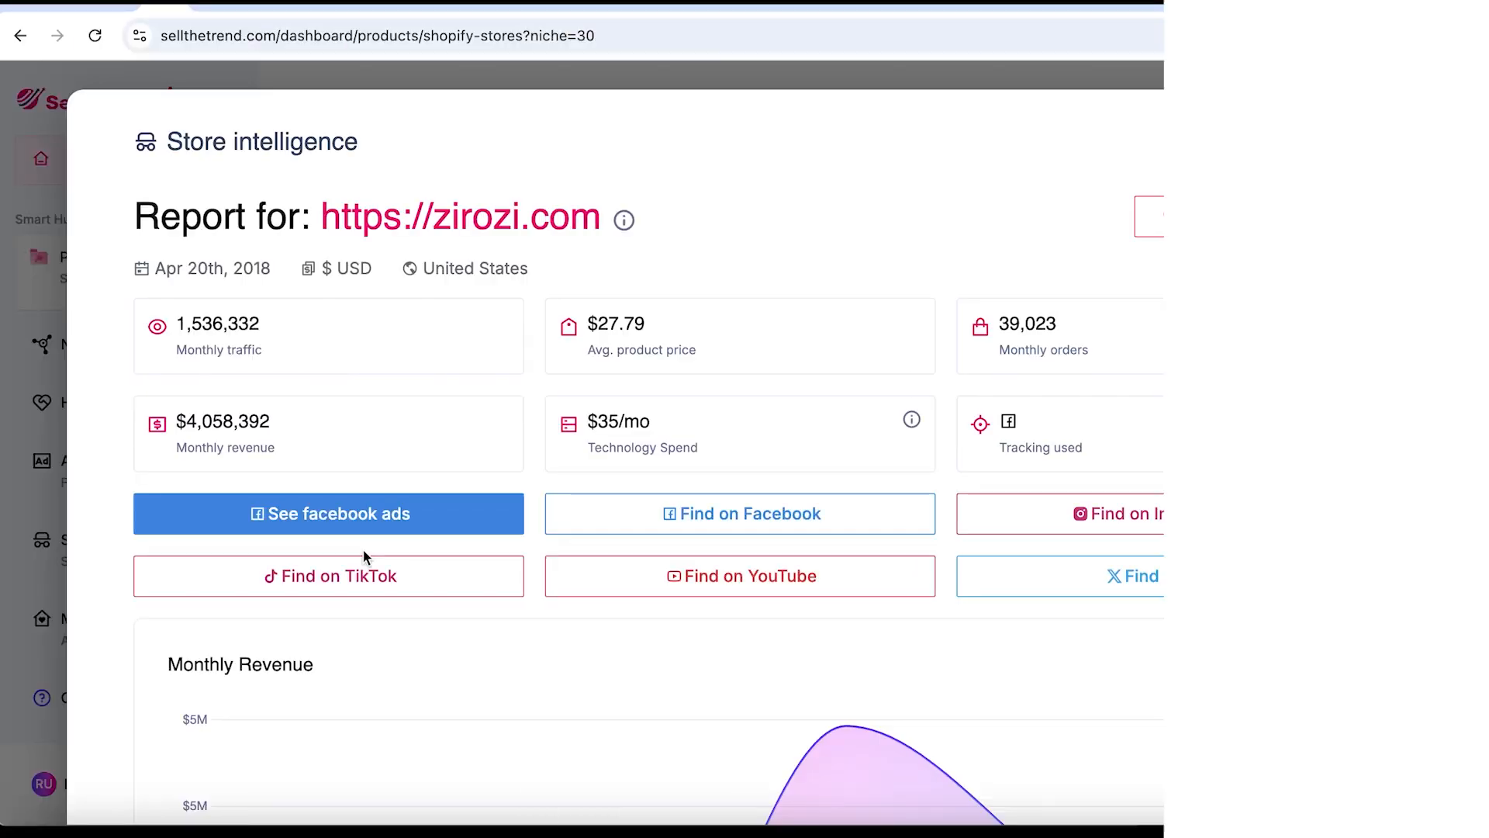
Review the zirozi.com store intelligence report down to its best-selling products and browse the store apps it uses.
scroll(365, 556, "down", 20)
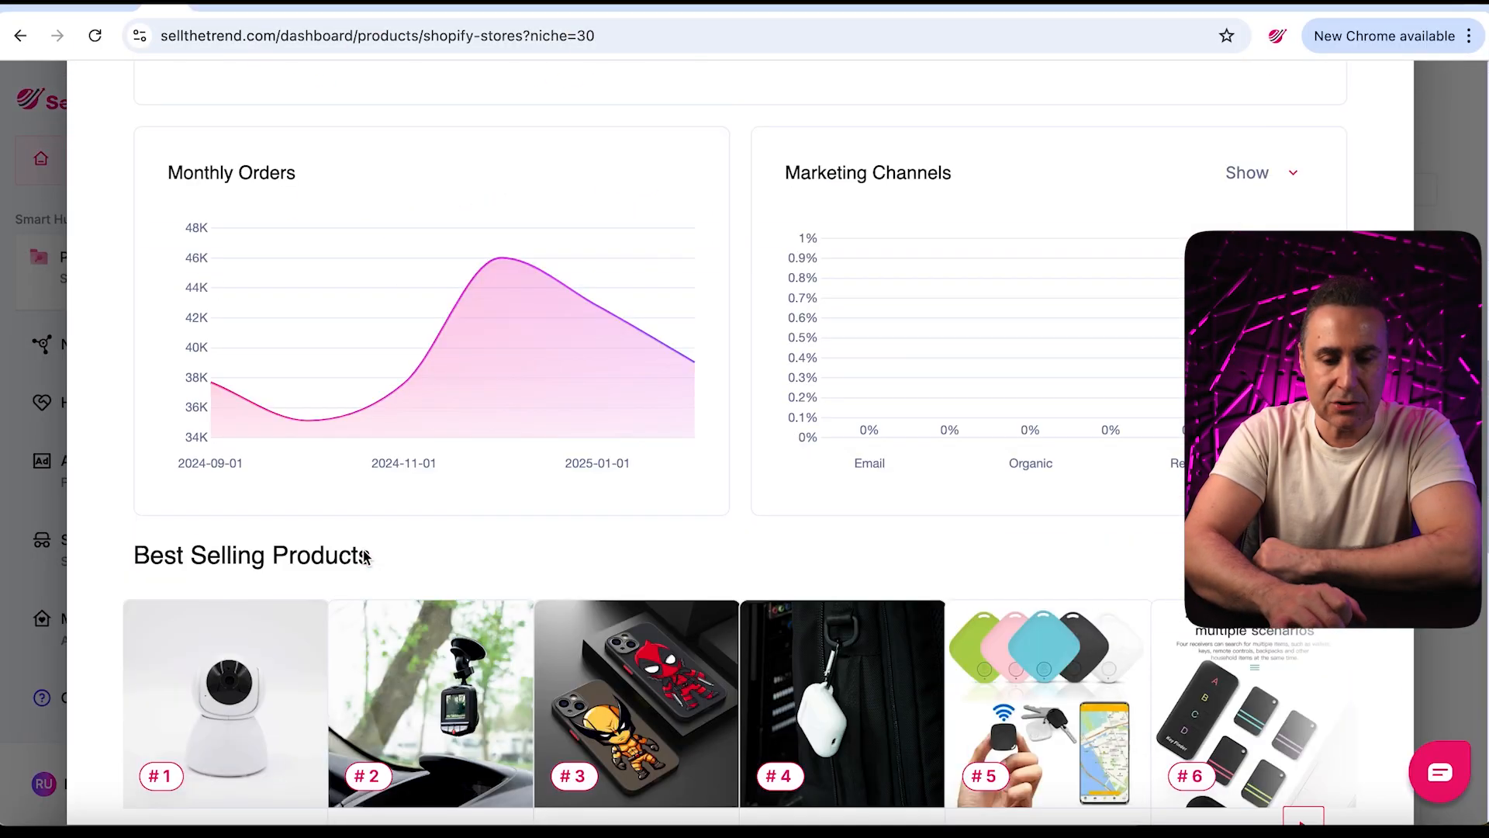
scroll(364, 557, "down", 3)
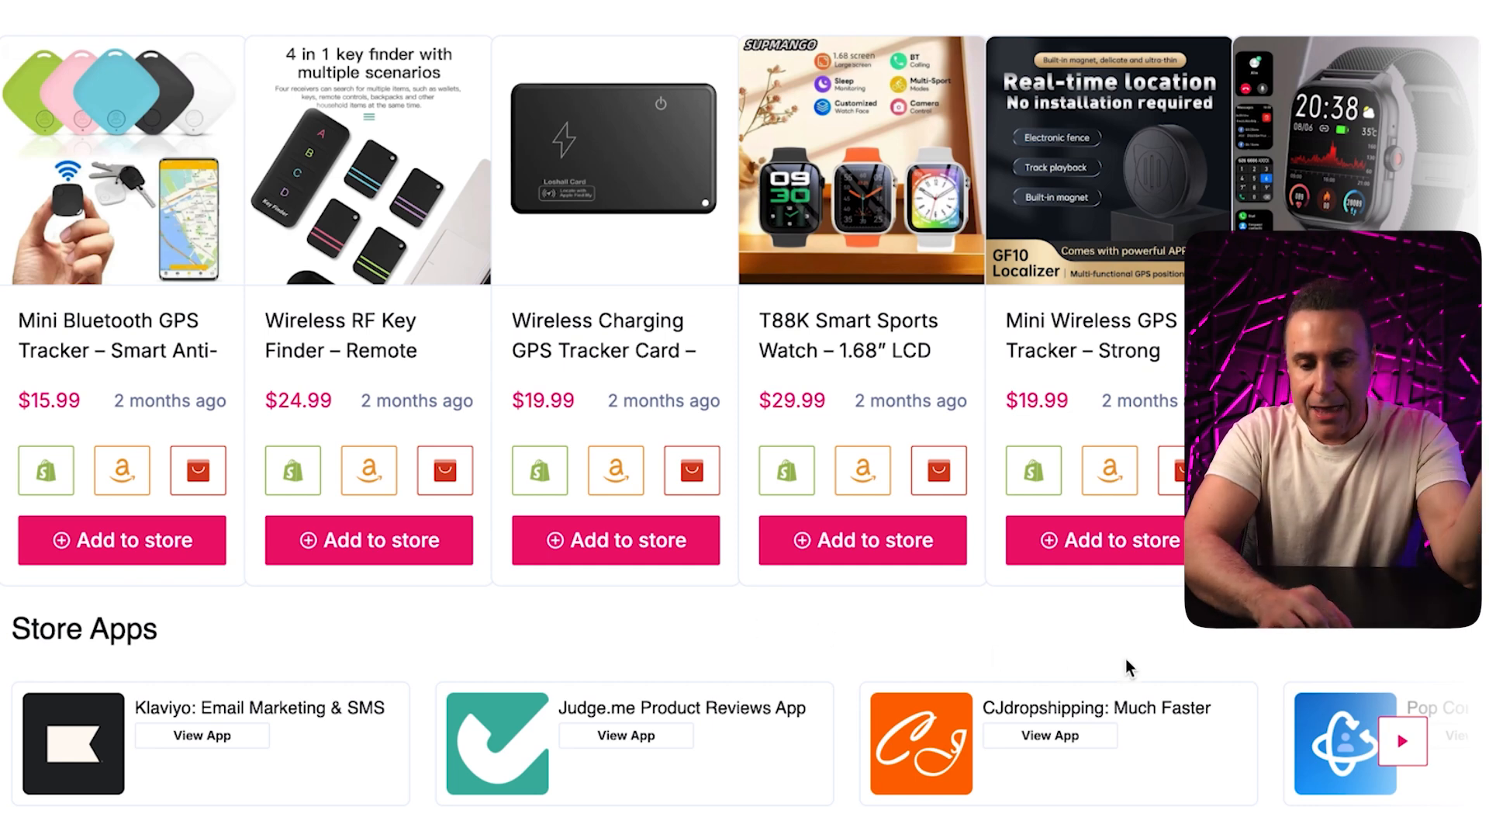
left_click(1399, 746)
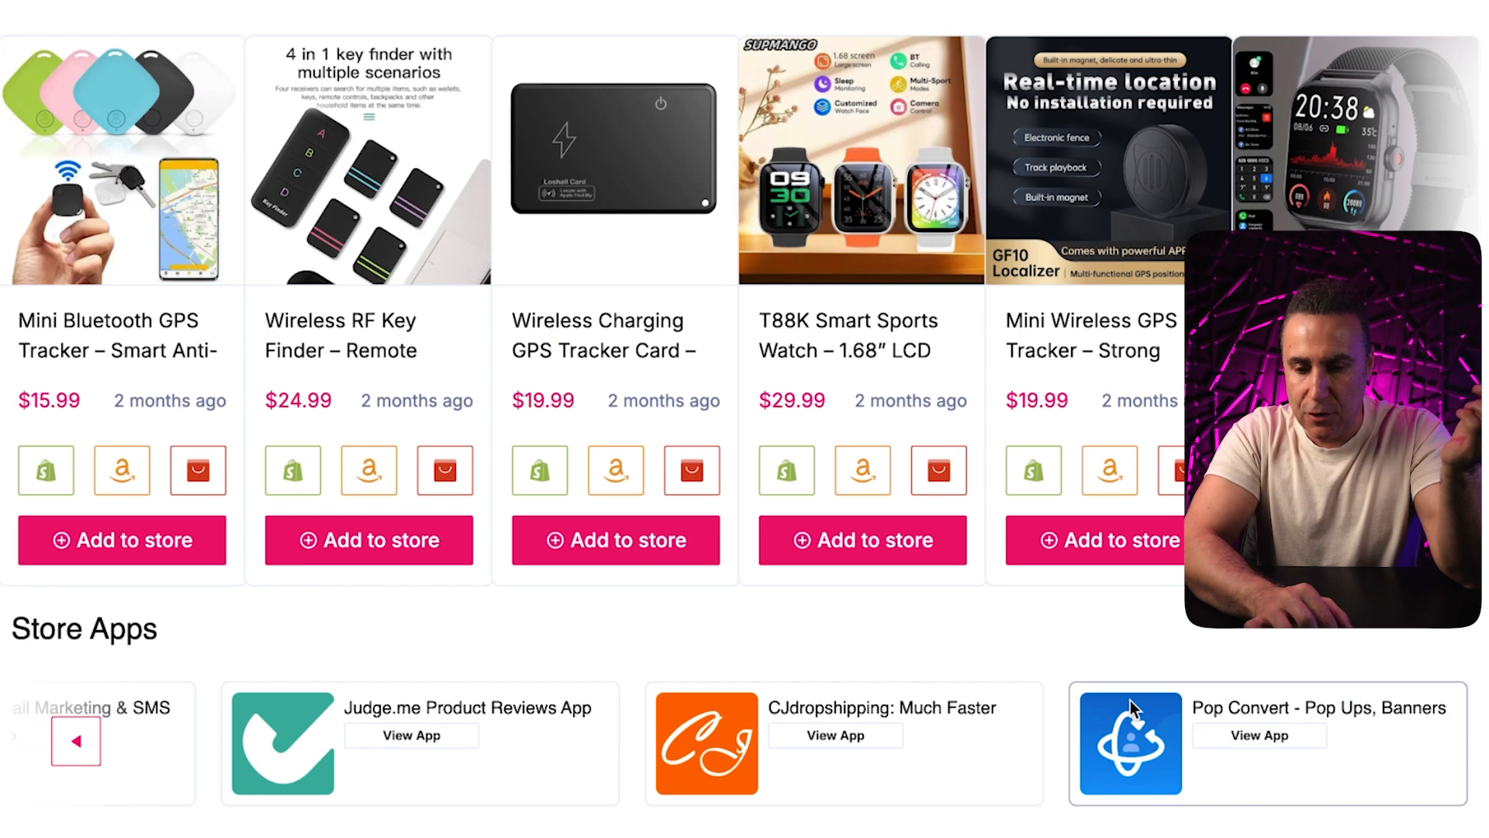
left_click(76, 741)
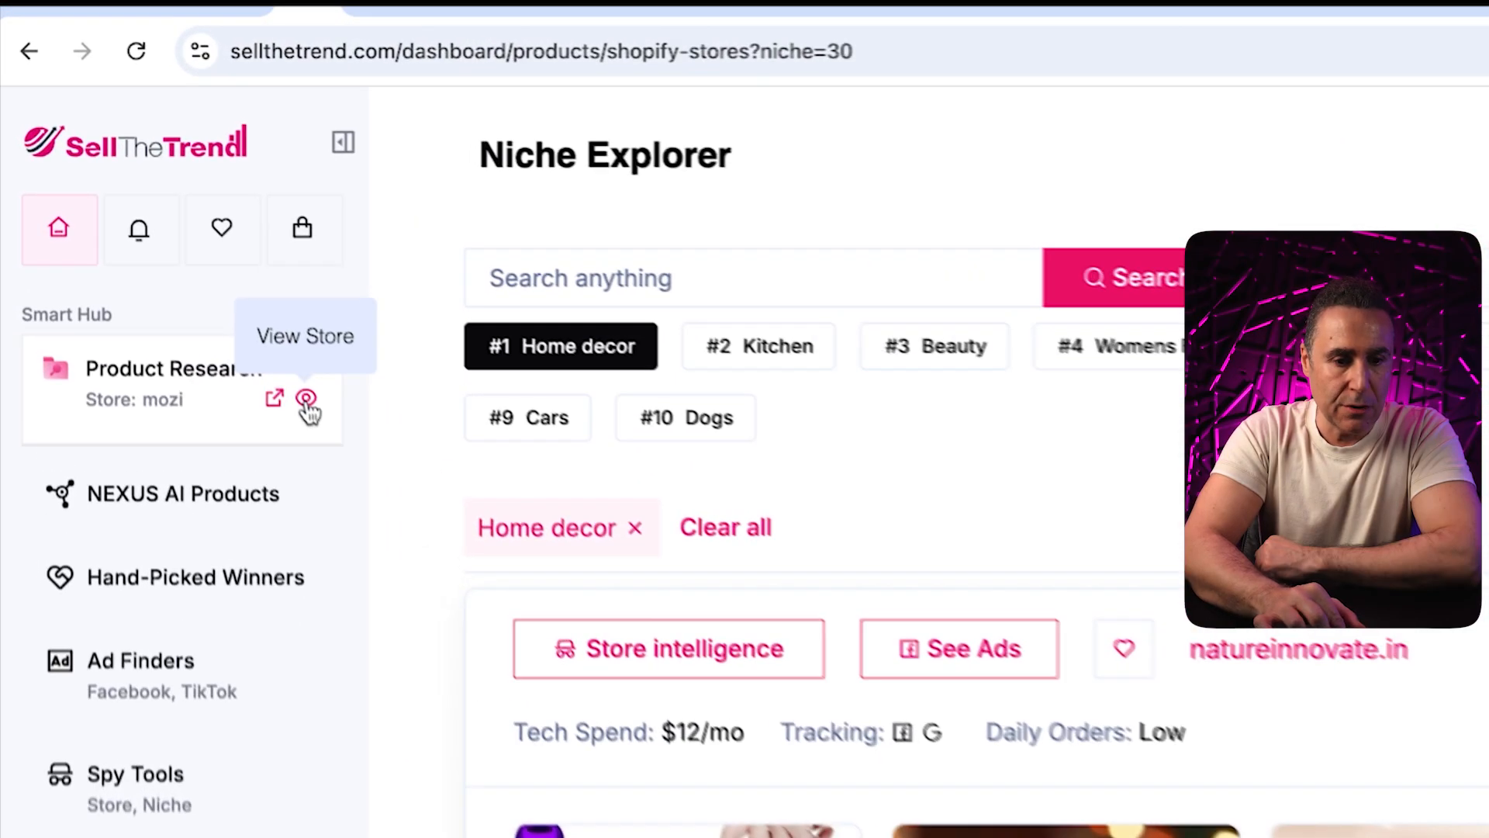
Open the mozi store's SellShop dashboard and look through all of its installed apps.
left_click(286, 419)
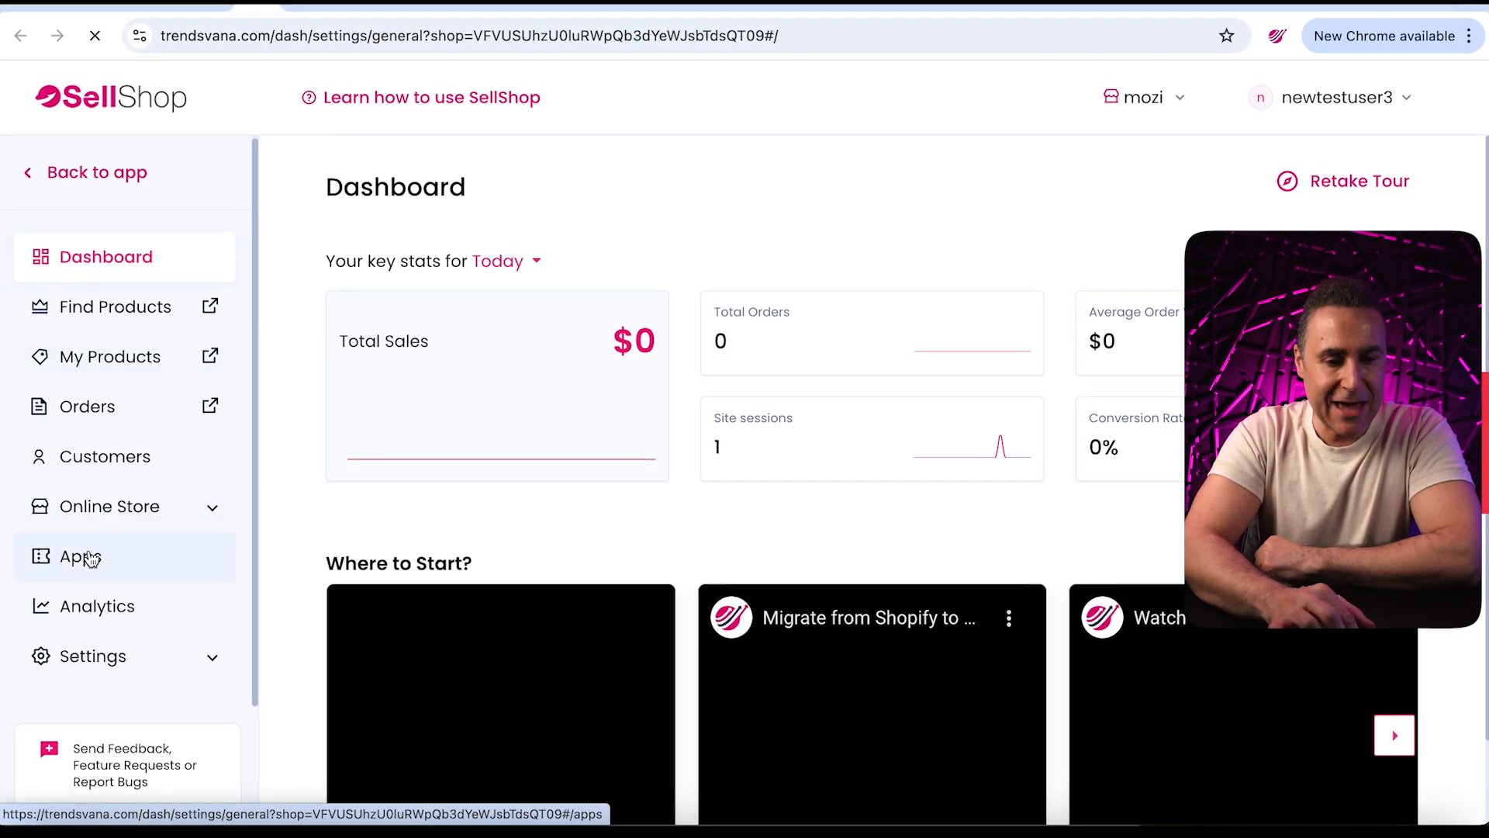
left_click(107, 545)
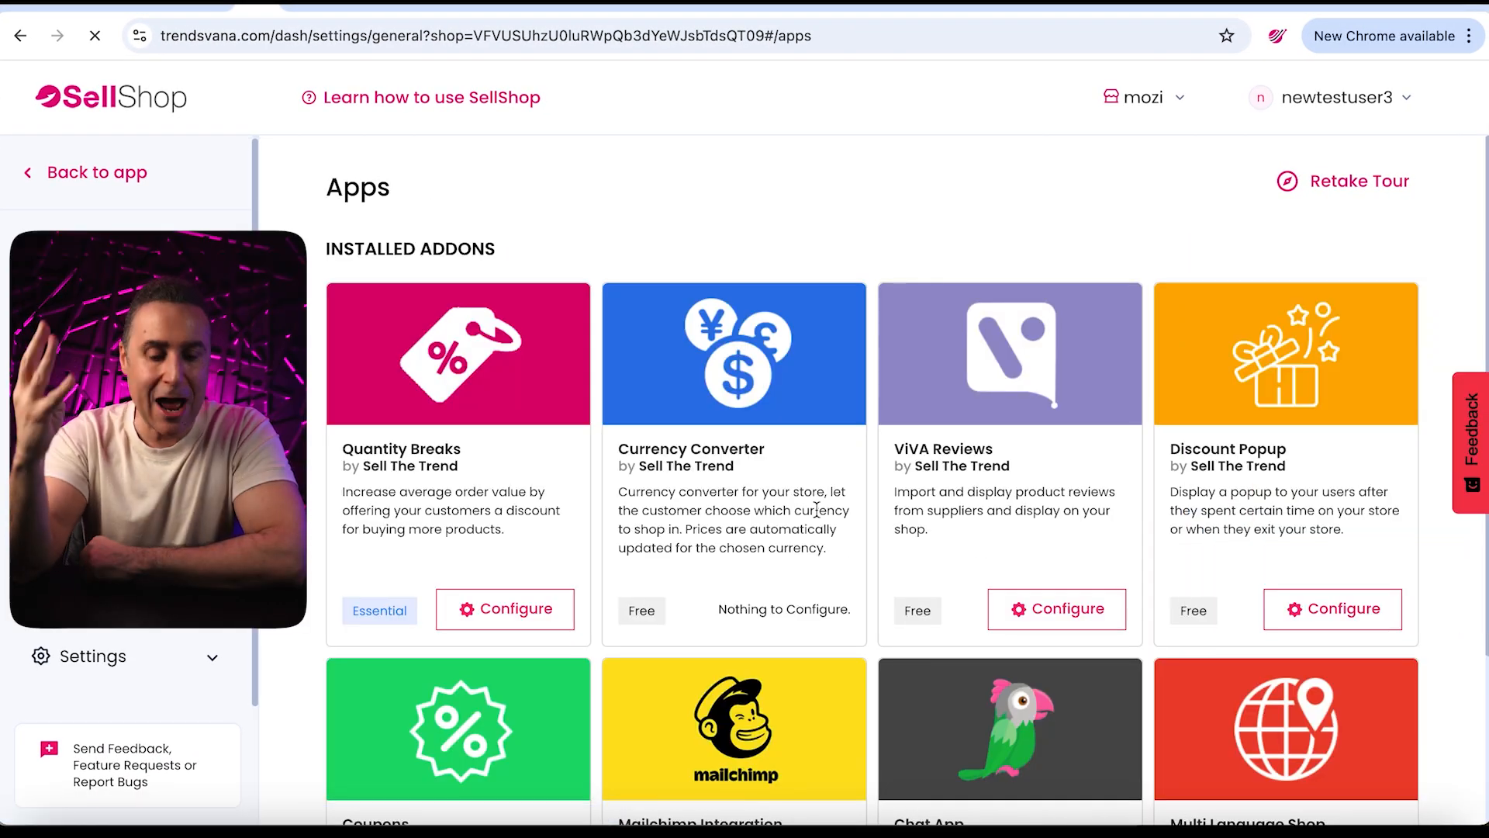
scroll(816, 509, "down", 3)
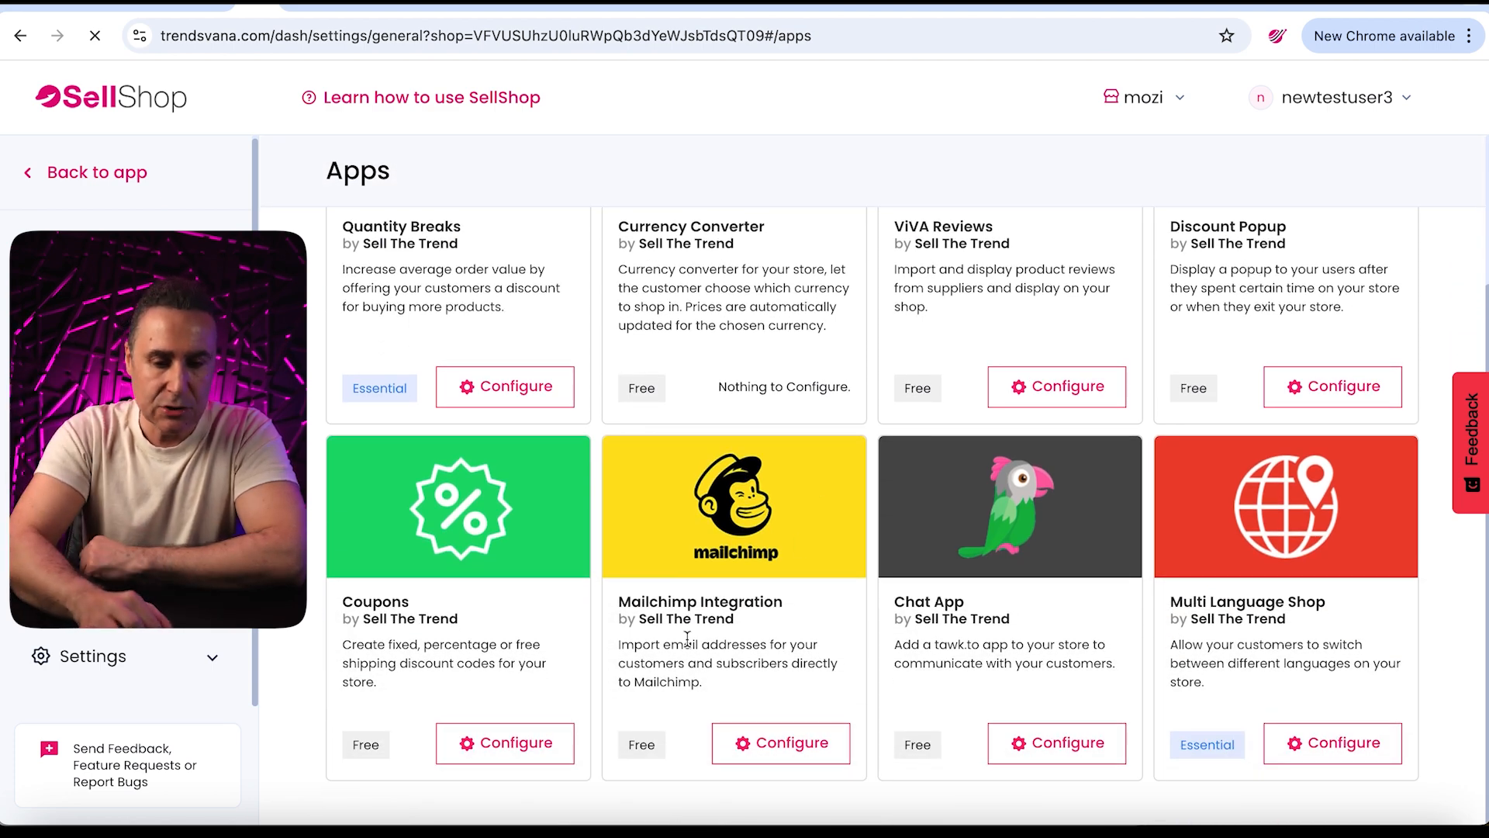
scroll(698, 636, "up", 3)
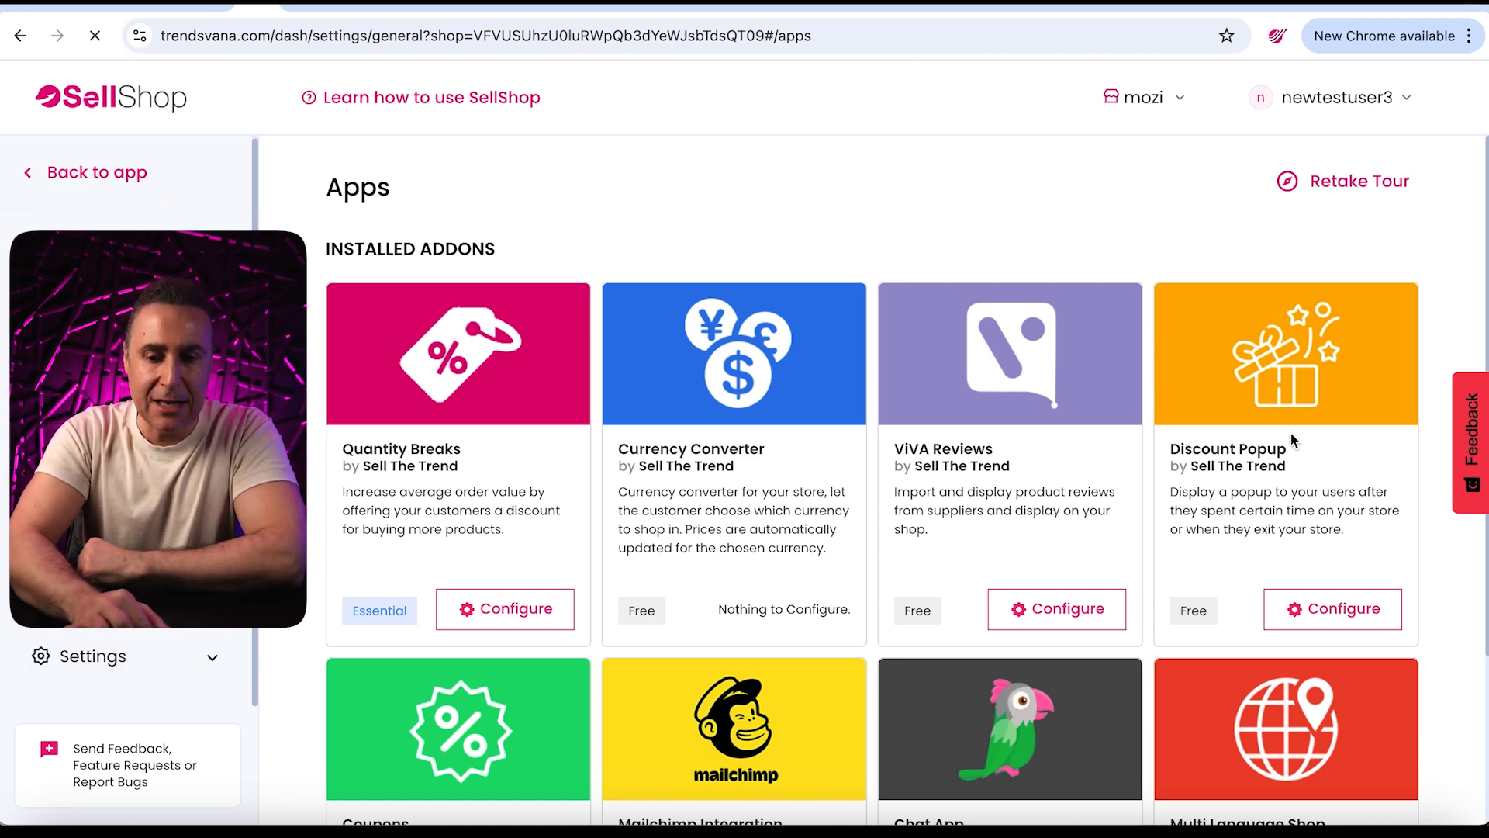
scroll(896, 681, "down", 3)
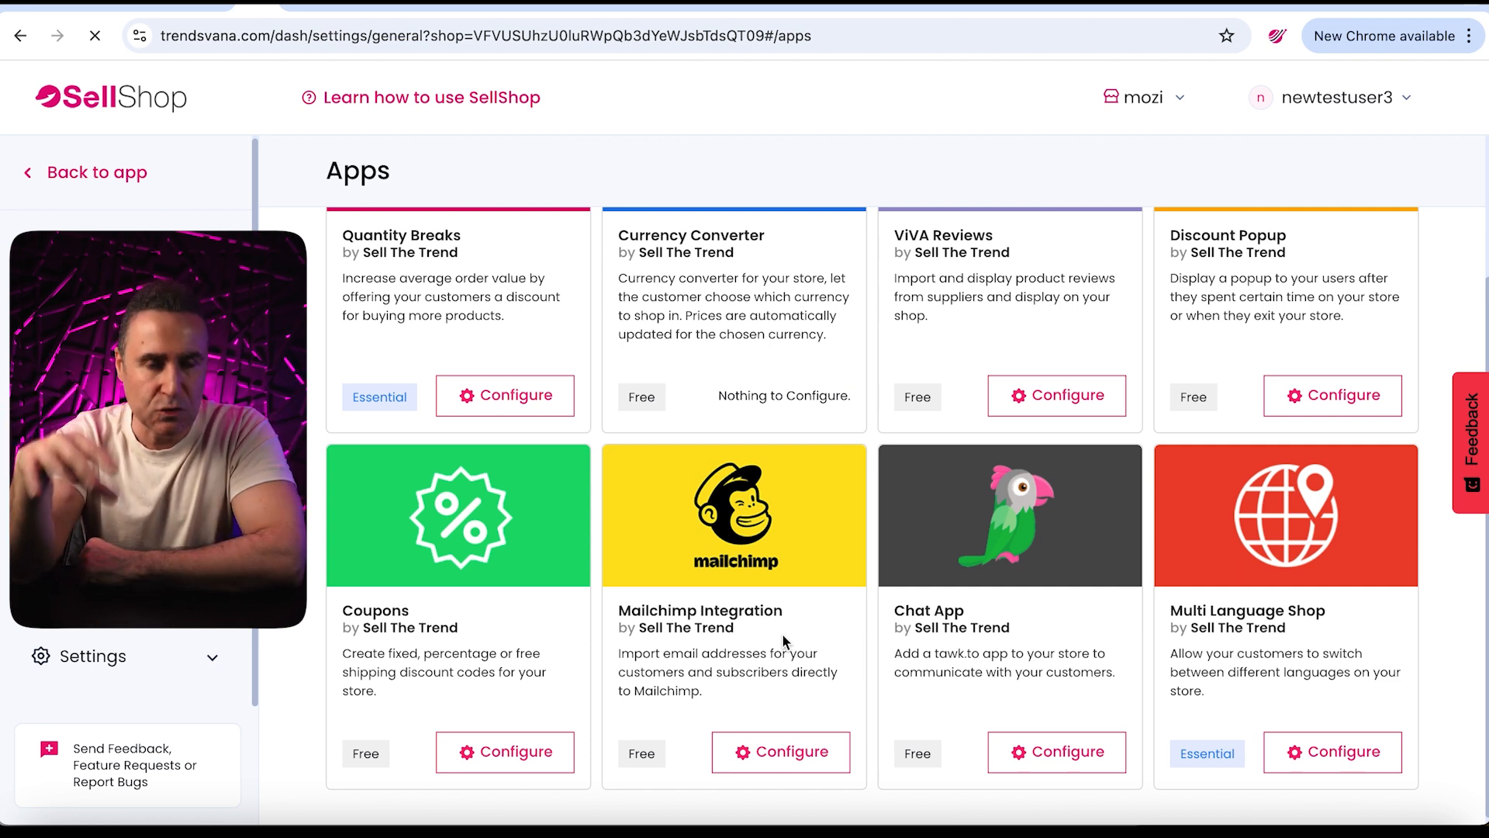
scroll(782, 633, "up", 3)
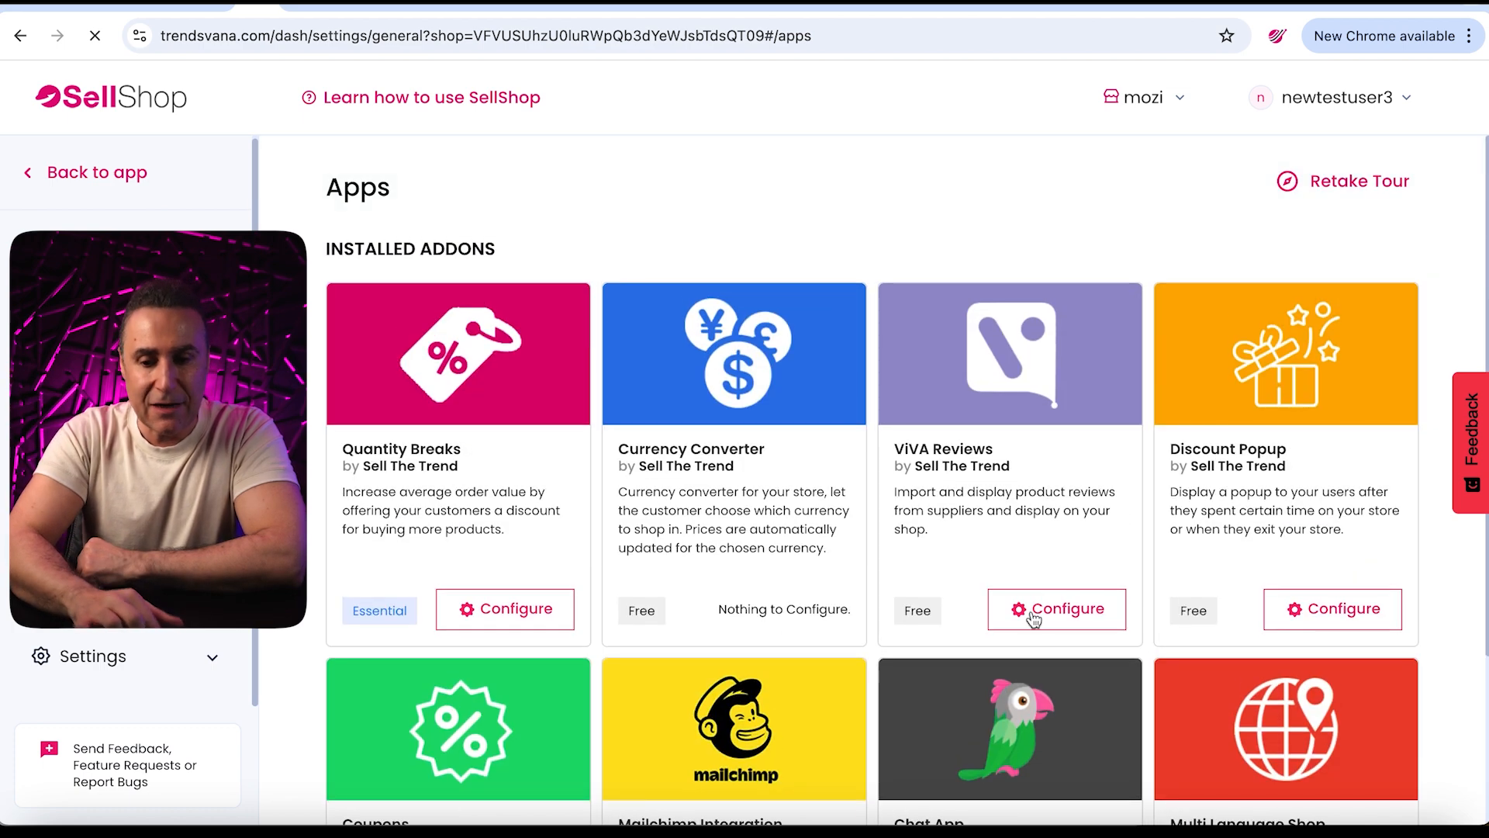
Enable the store's discount popup and look over its customization settings.
left_click(1348, 610)
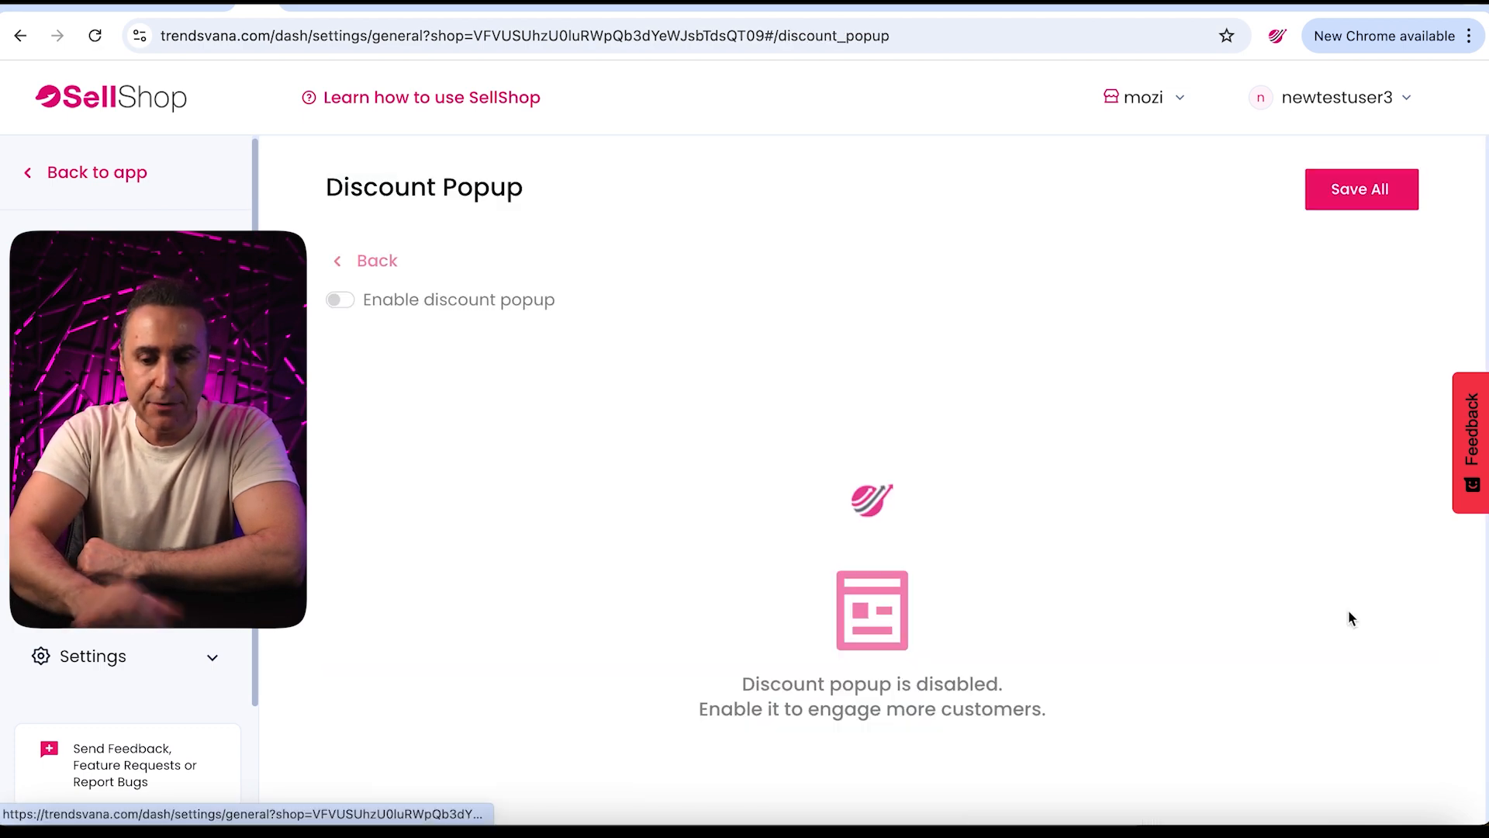
left_click(339, 304)
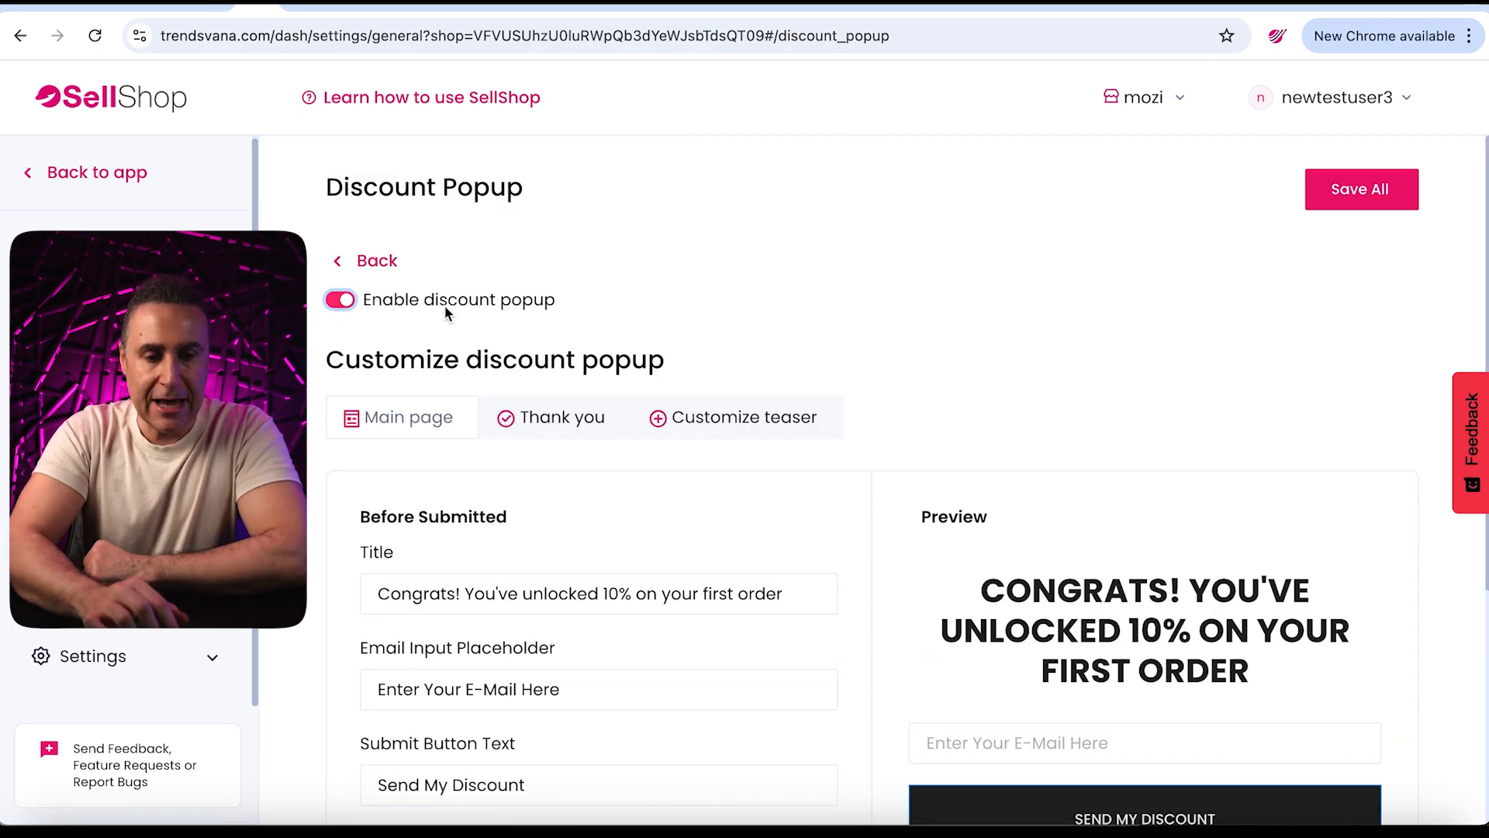
scroll(844, 271, "down", 2)
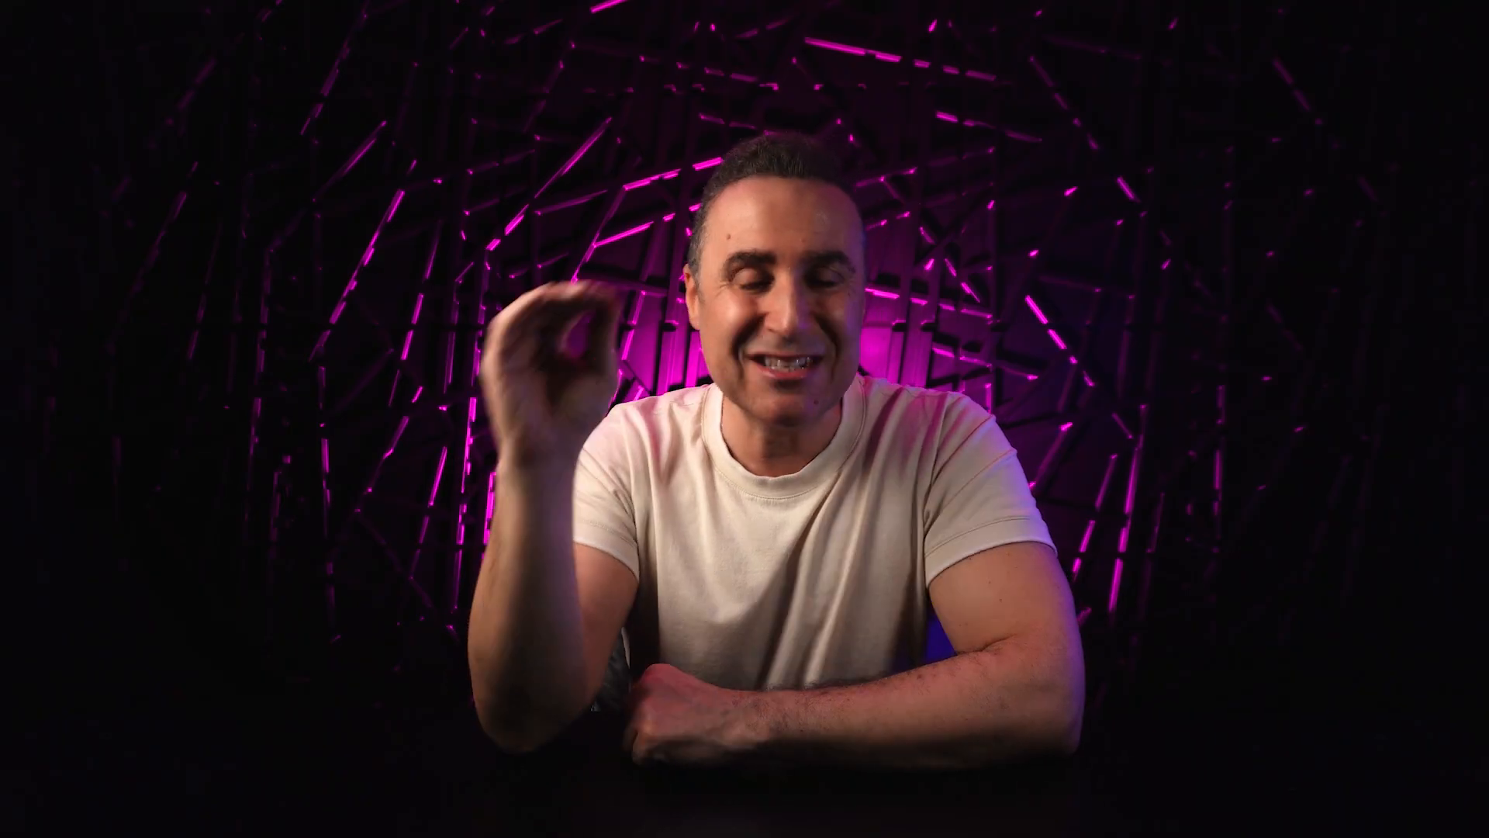